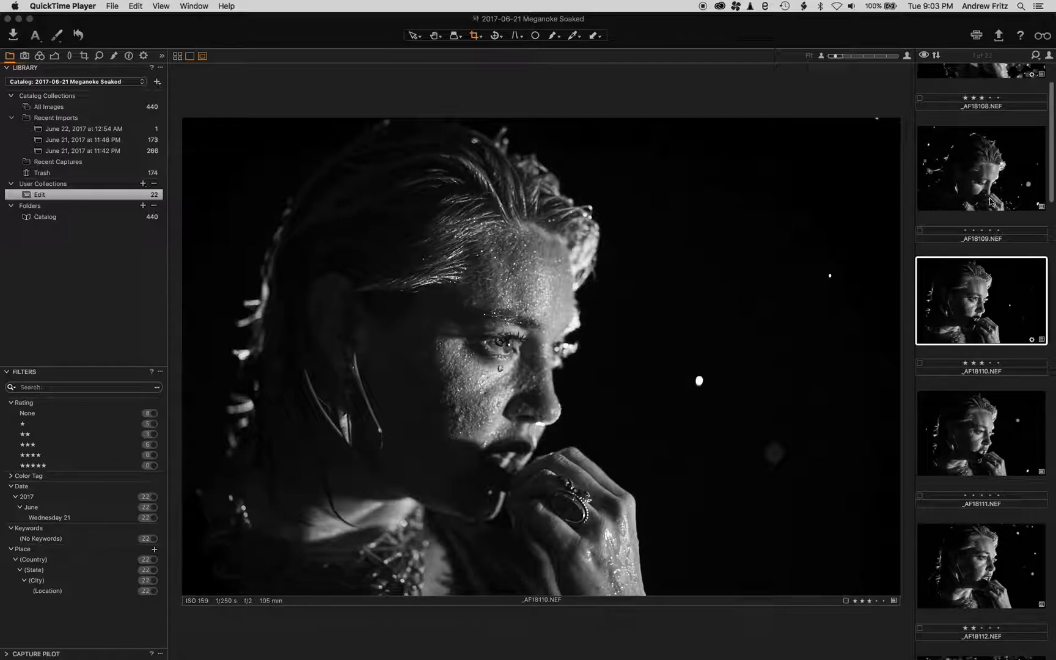
Step: Flip between rainy bokeh frames _AF18108 and _AF18109 to compare them
scroll(976, 438, "down", 2)
scroll(978, 336, "up", 4)
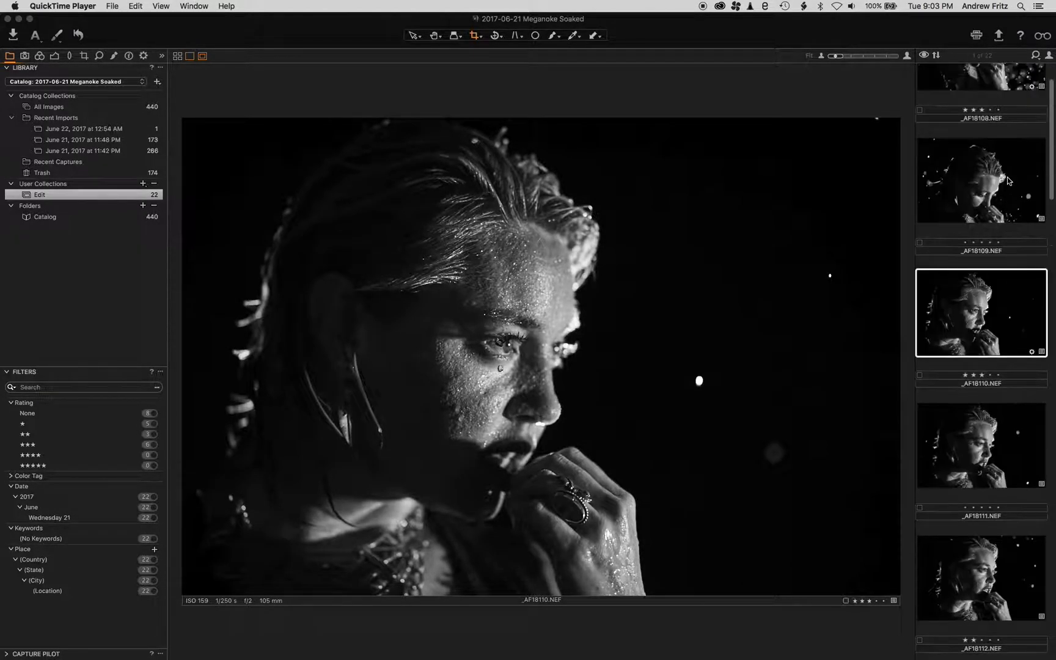
left_click(992, 110)
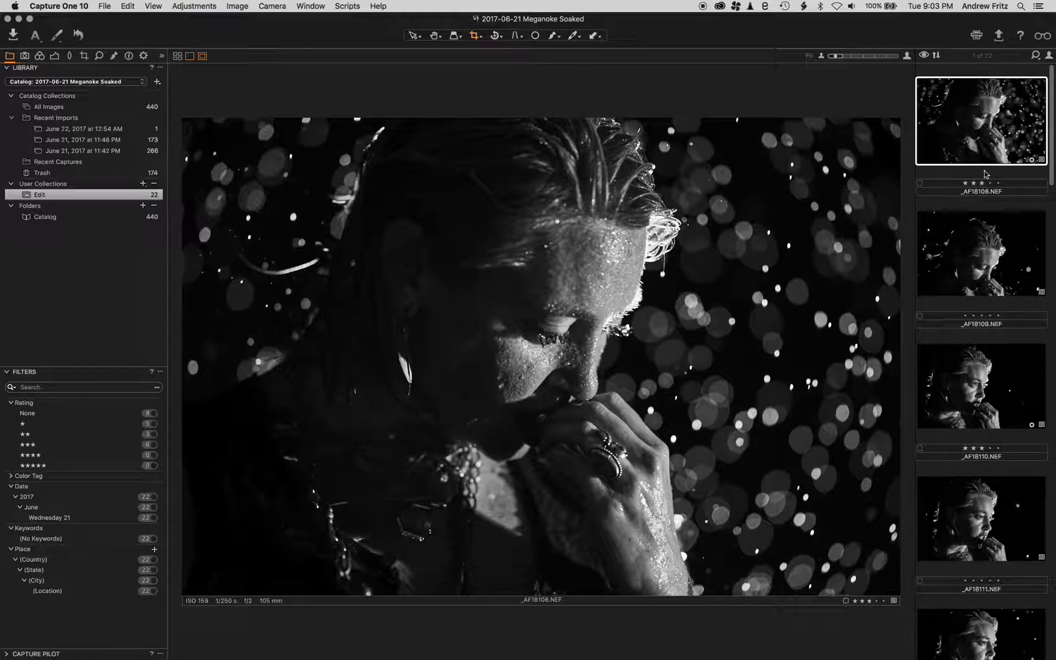
left_click(976, 269)
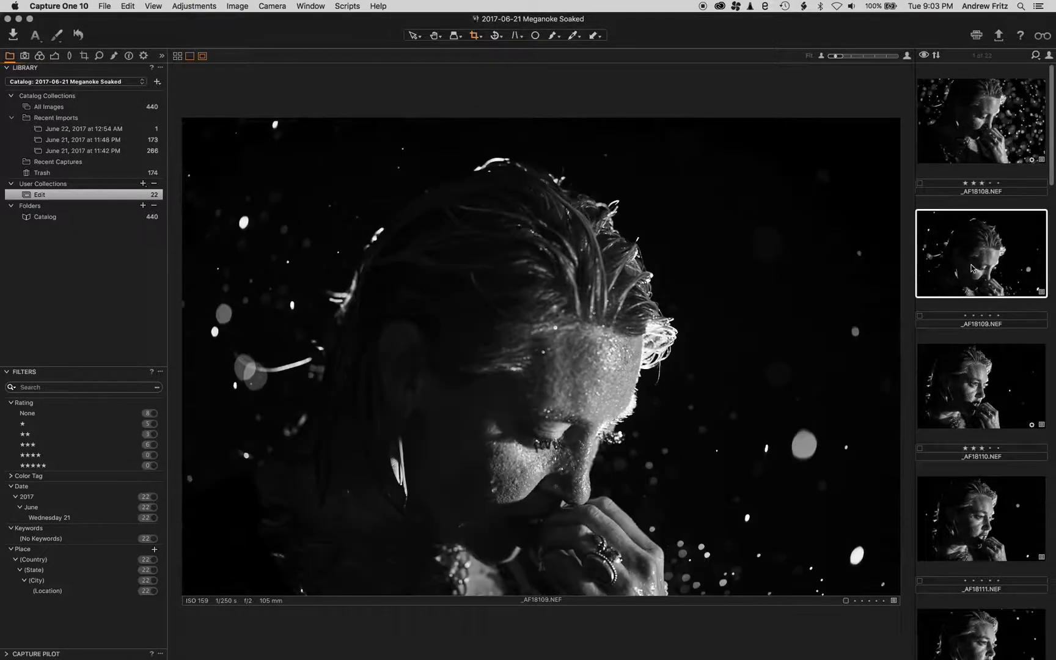
left_click(987, 151)
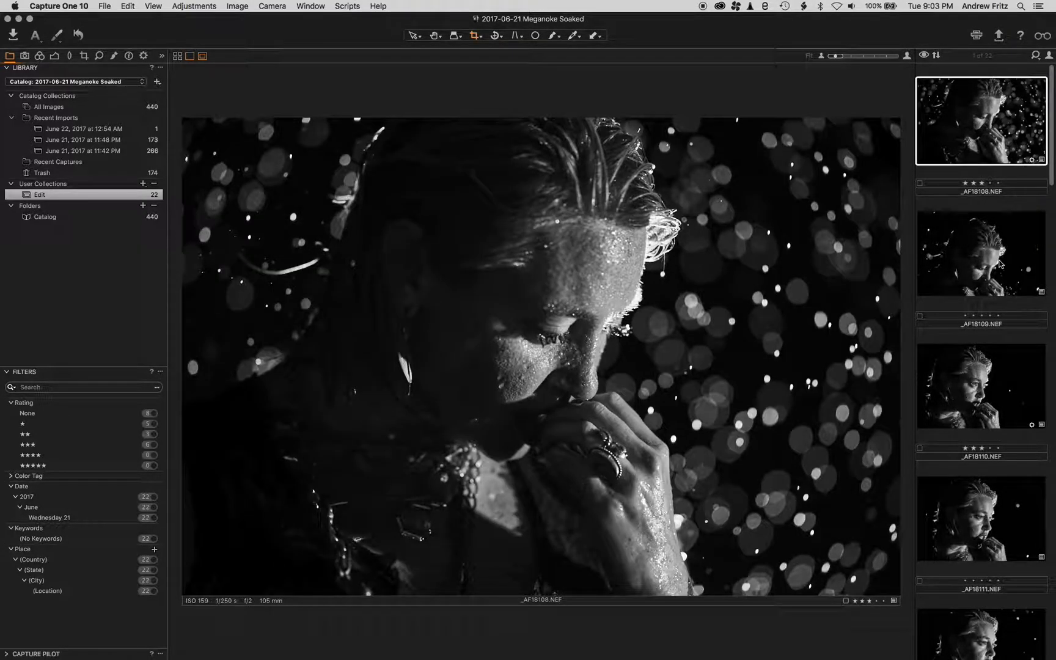
Step: Settle on _AF18109 and show its exposure settings: Contrast 25, Brightness 24, Shadow 39
left_click(998, 234)
key("Down")
left_click(1005, 267)
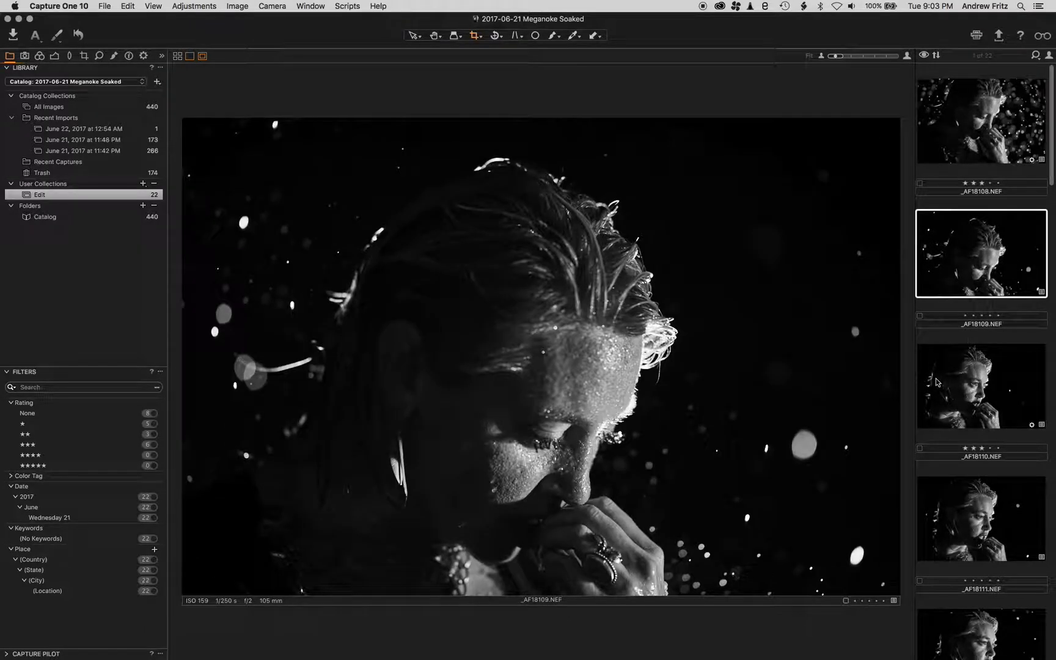
left_click(54, 57)
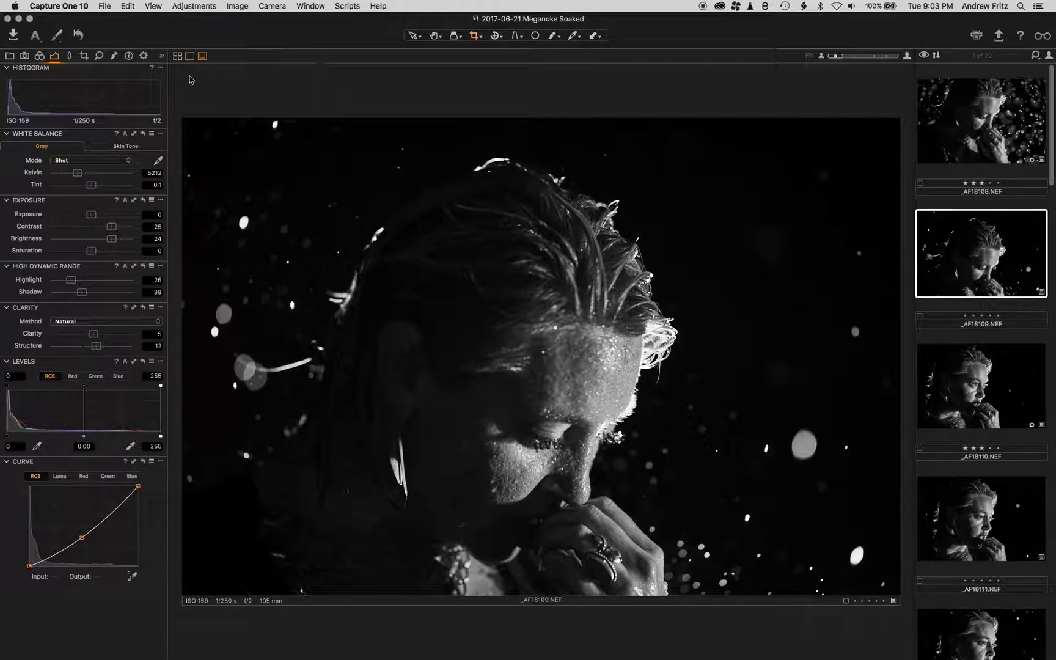
Step: Review the Black & White colour sensitivity settings among the colour tools
left_click(40, 56)
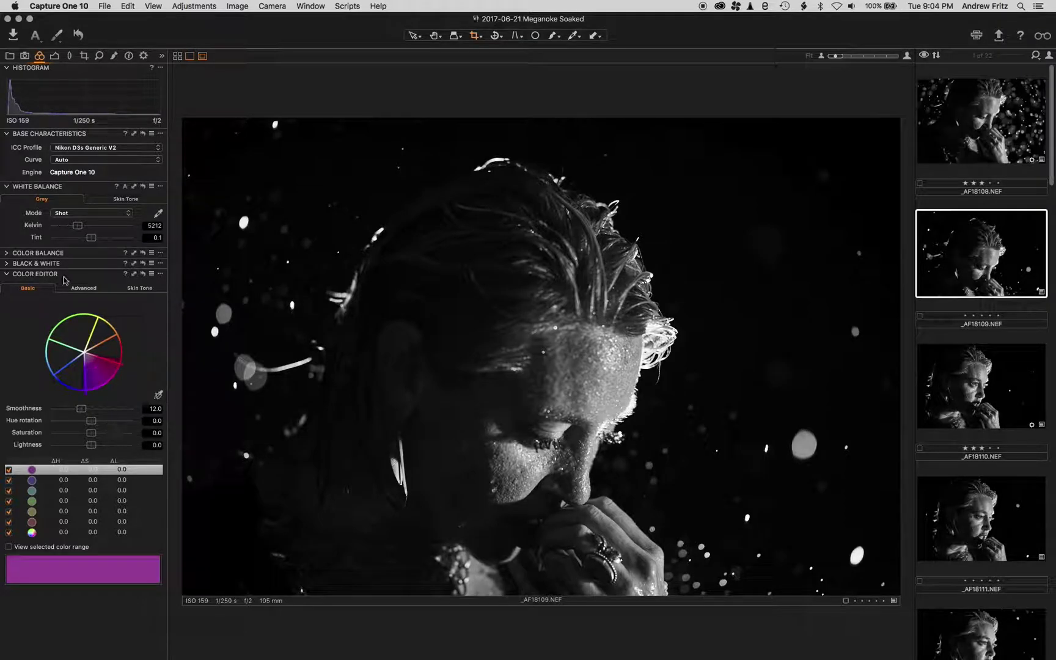
left_click(7, 265)
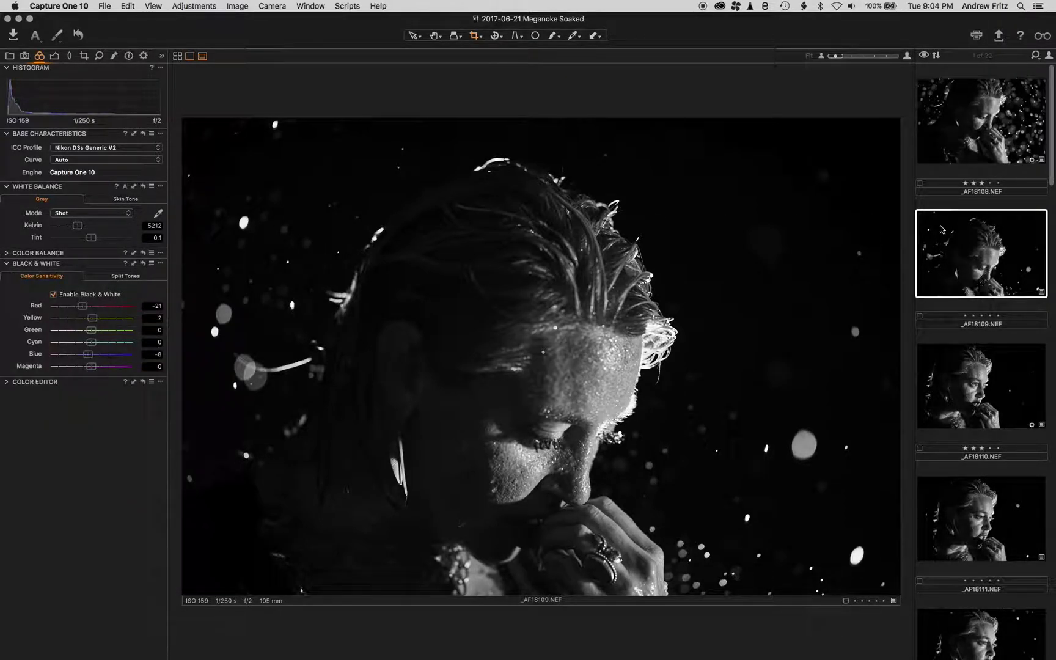
left_click(53, 57)
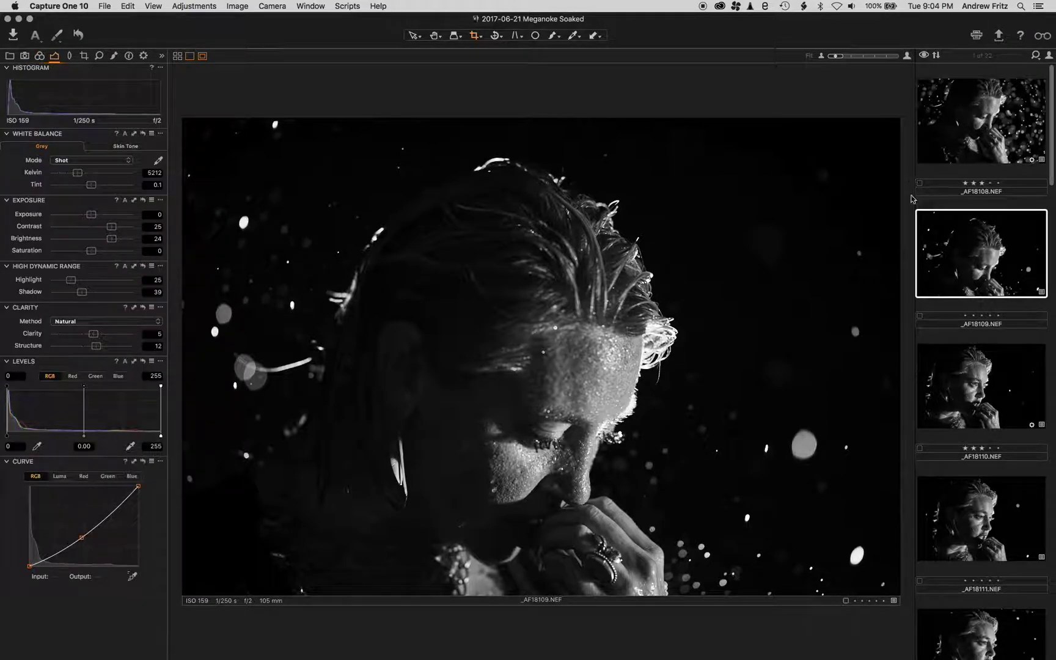
Step: Step through portraits _AF18110, _AF18111 and _AF18112 in the browser
scroll(1024, 219, "down", 1)
scroll(1024, 219, "down", 2)
left_click(1000, 247)
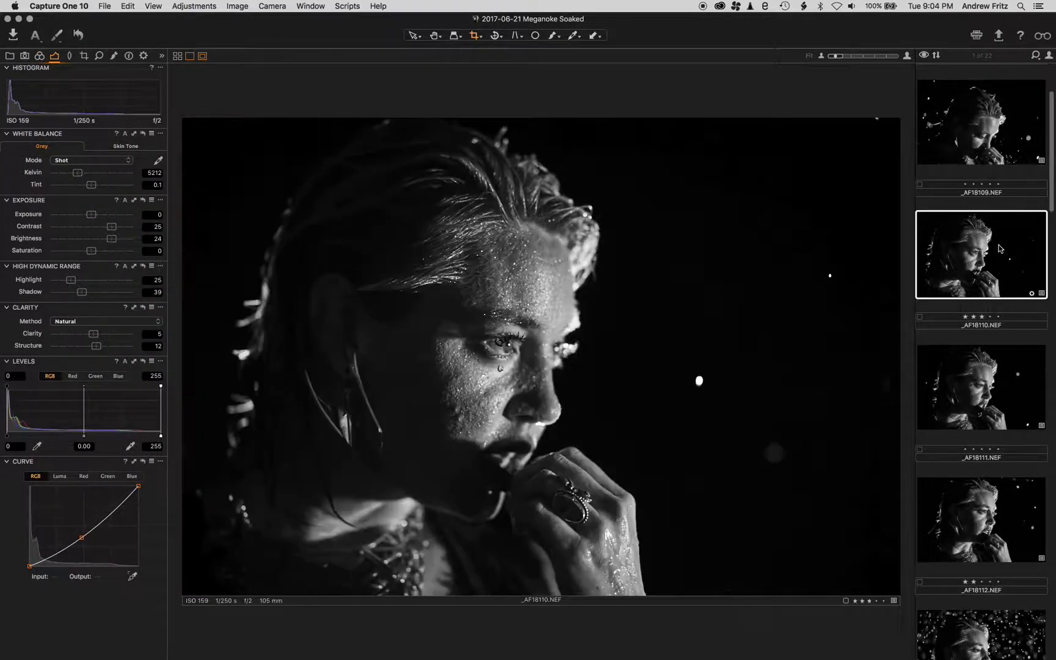
left_click(982, 387)
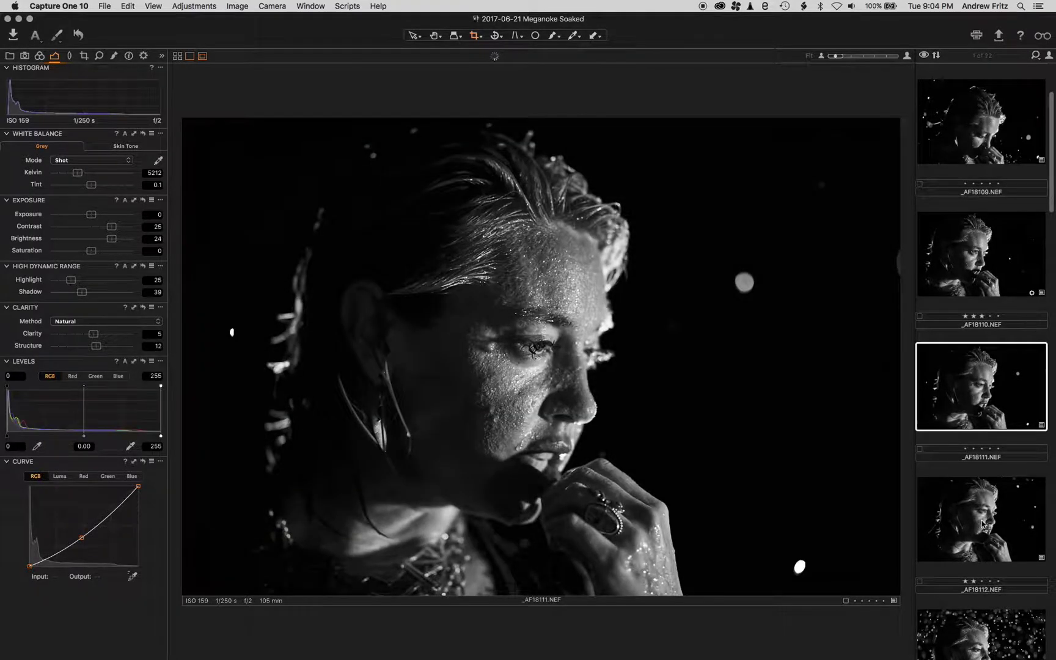
left_click(983, 512)
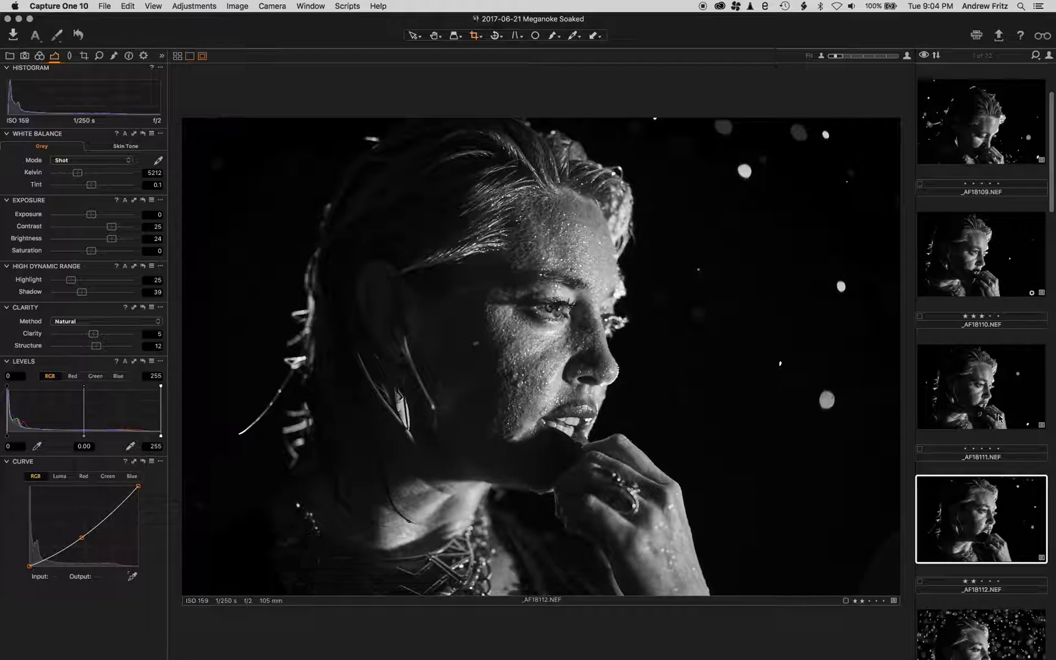
scroll(991, 476, "down", 3)
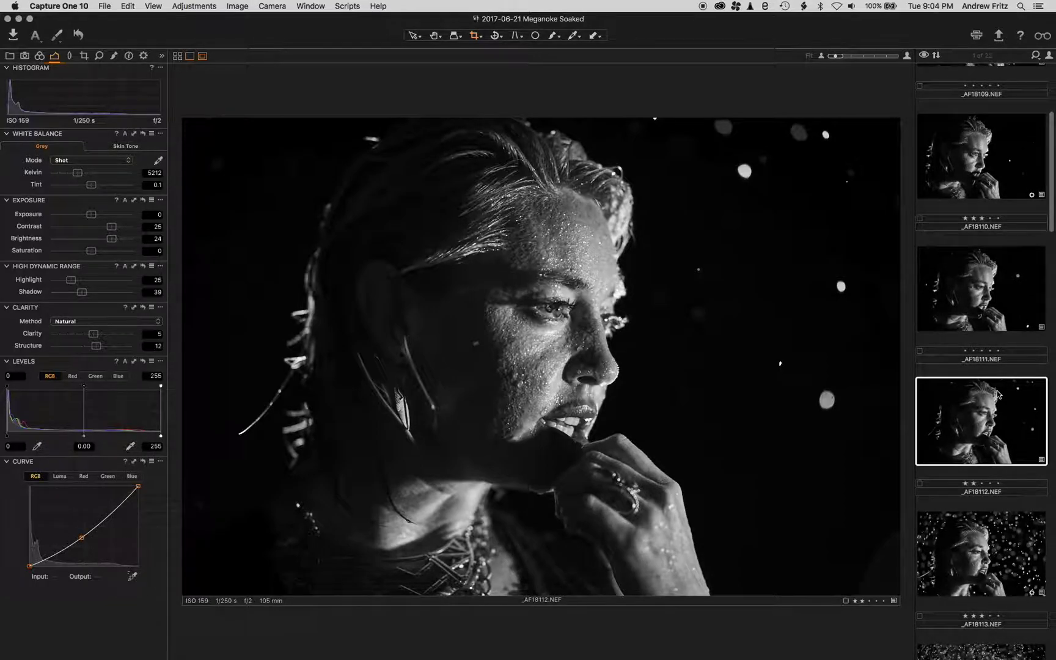
scroll(998, 394, "down", 6)
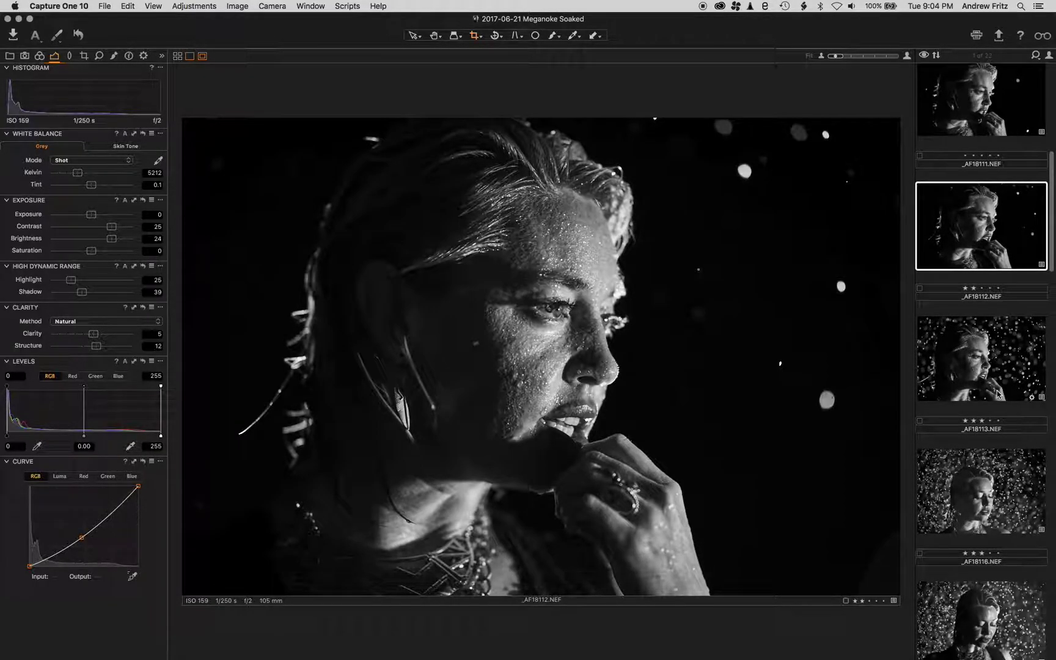
left_click(987, 503)
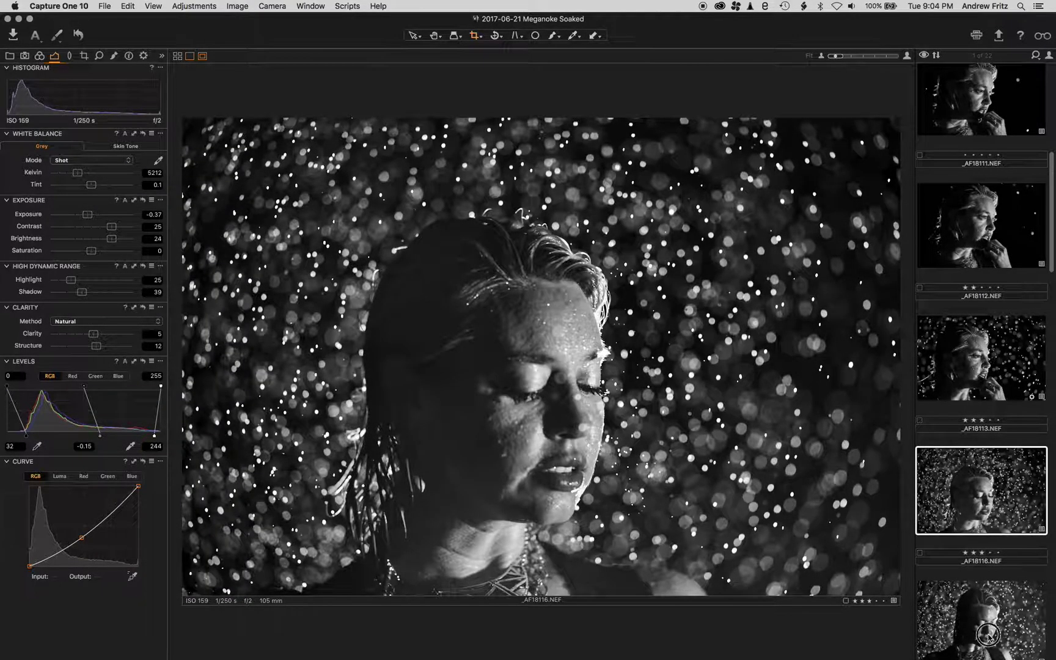
left_click(989, 635)
scroll(988, 489, "down", 10)
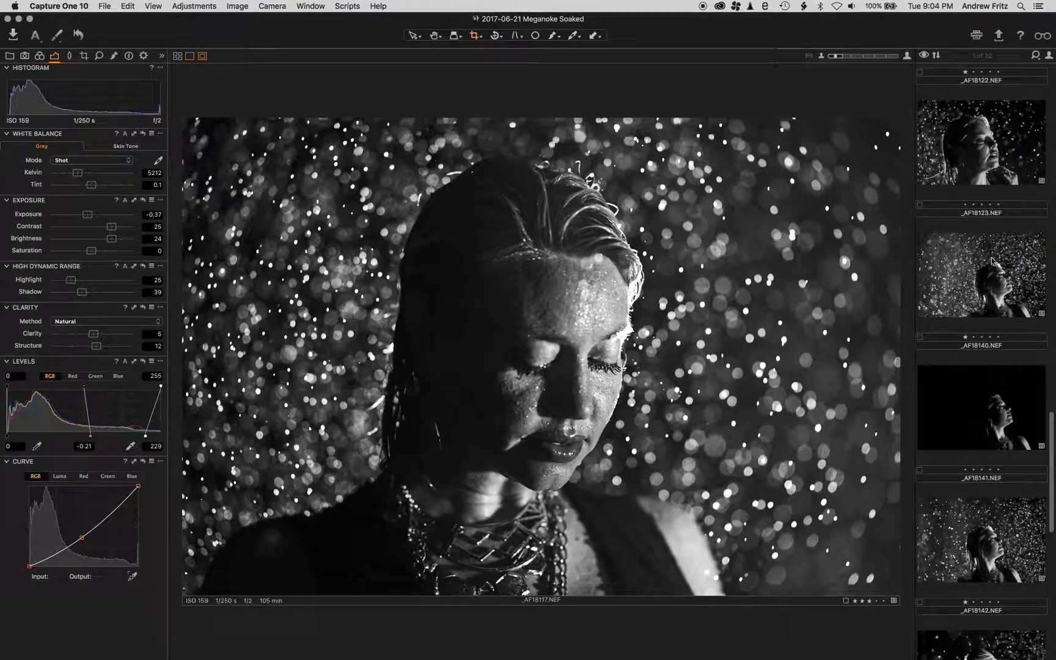
left_click(984, 291)
scroll(965, 448, "down", 2)
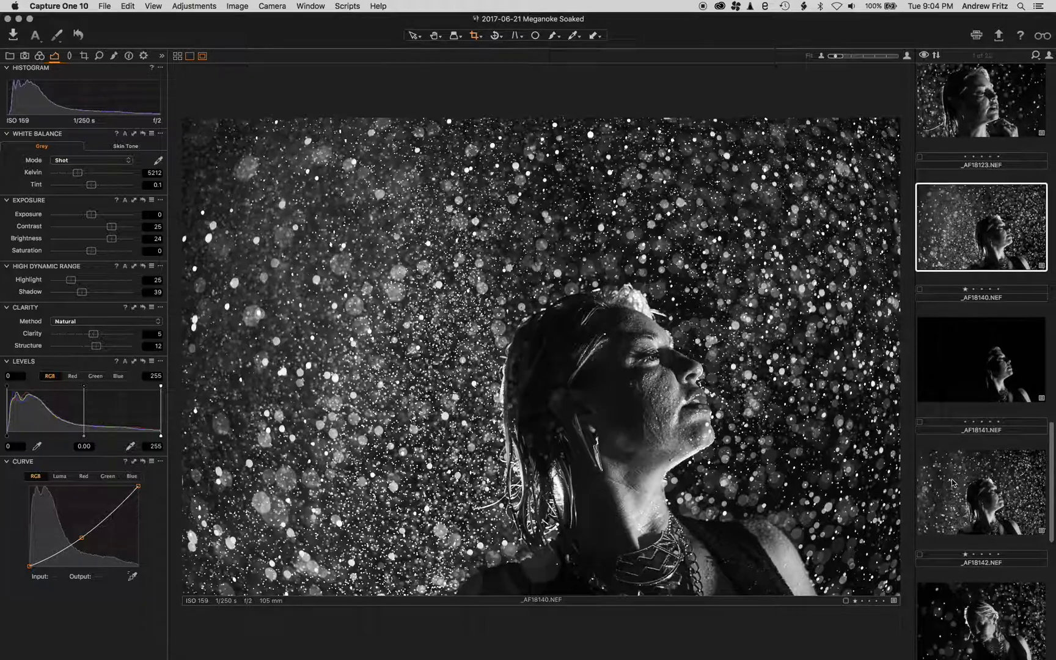
left_click(963, 476)
left_click(995, 375)
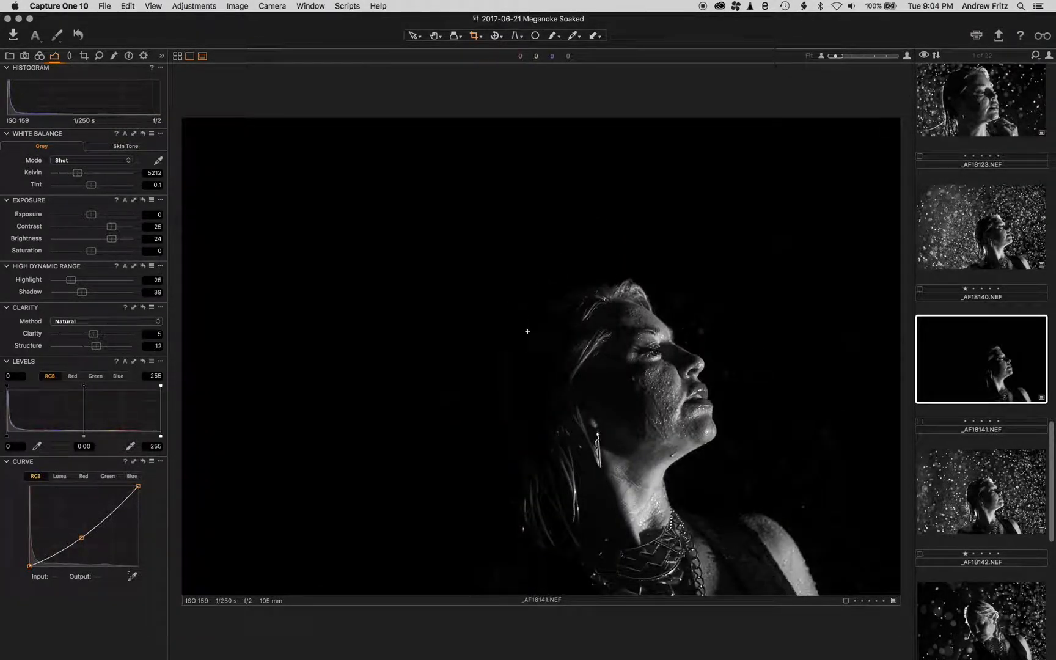
scroll(1003, 330, "up", 5)
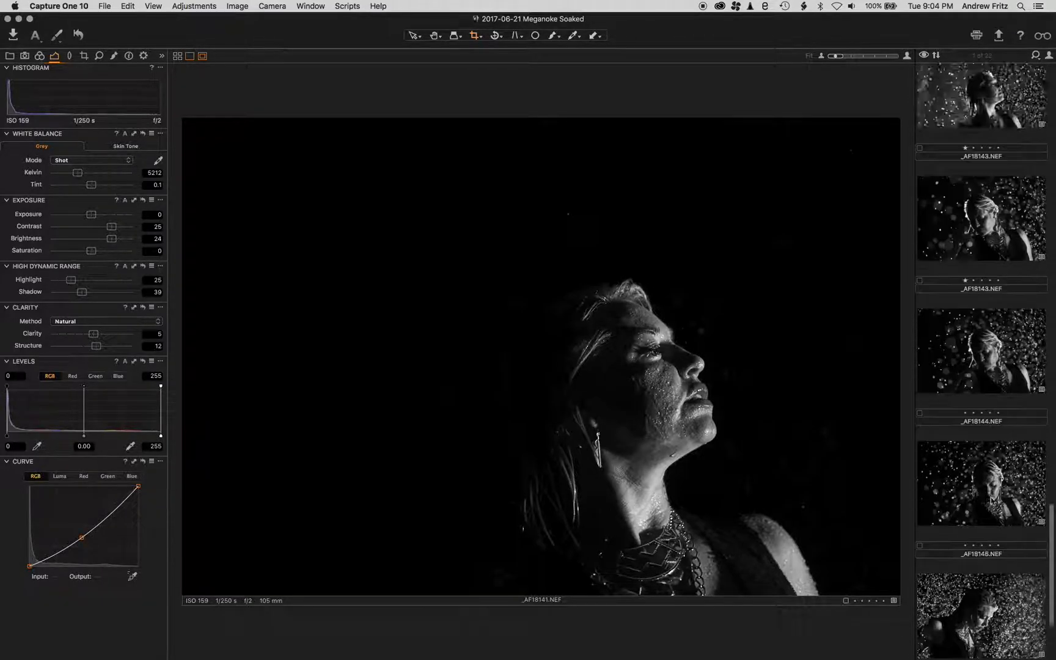
scroll(1003, 331, "up", 15)
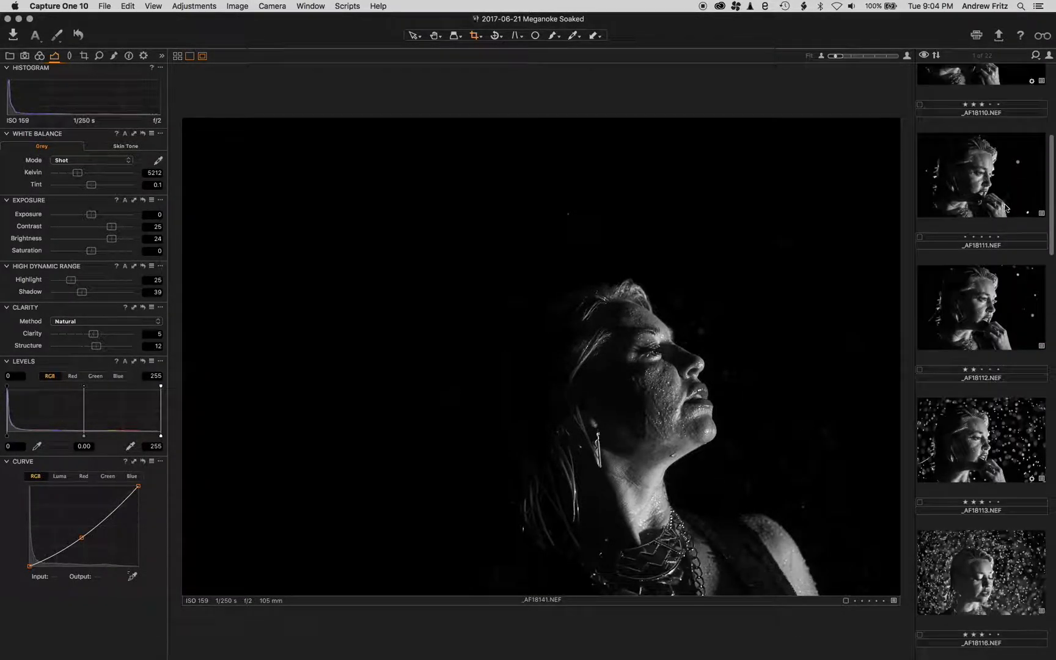
left_click(996, 200)
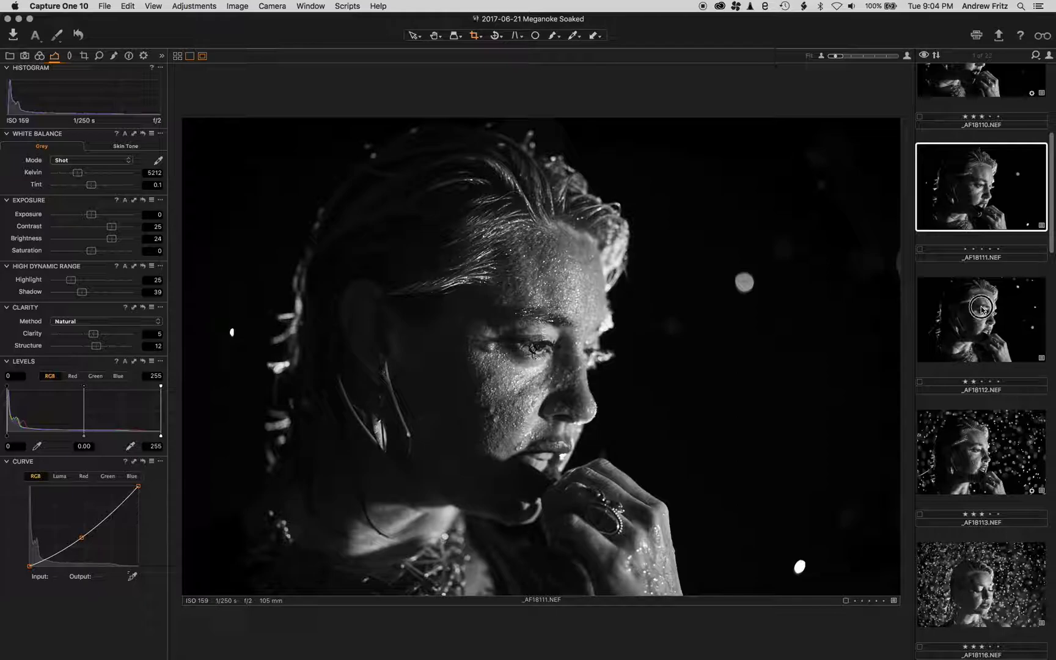
left_click(942, 372)
scroll(988, 189, "up", 8)
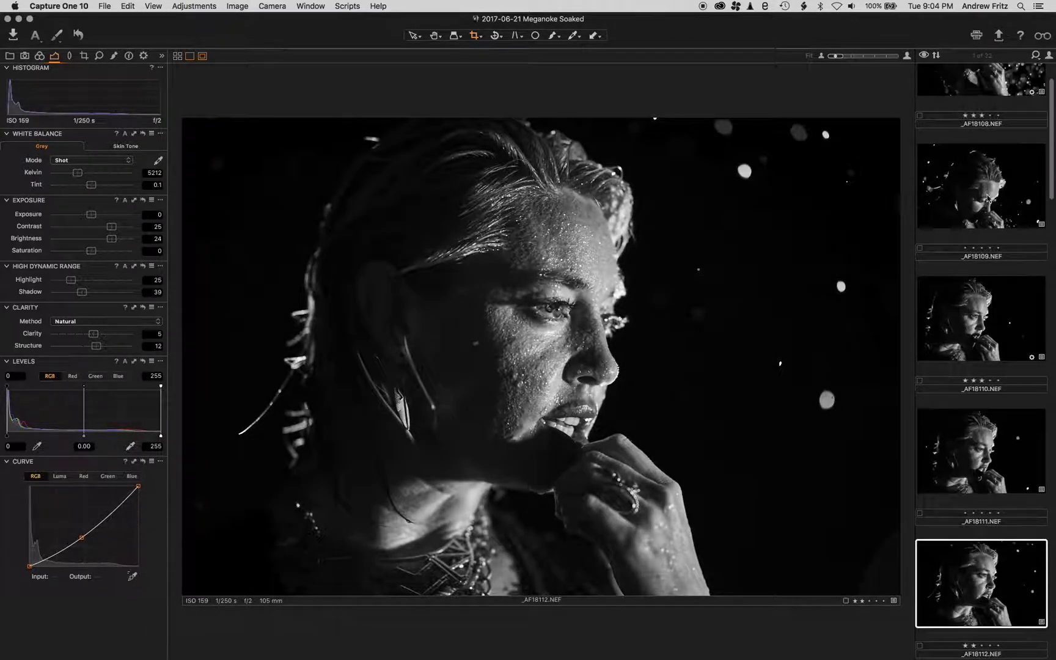
Step: Select portrait _AF18110 and check the AffinityEdit recipe: JPEG 100, Adobe RGB, opening in Affinity Photo
left_click(977, 336)
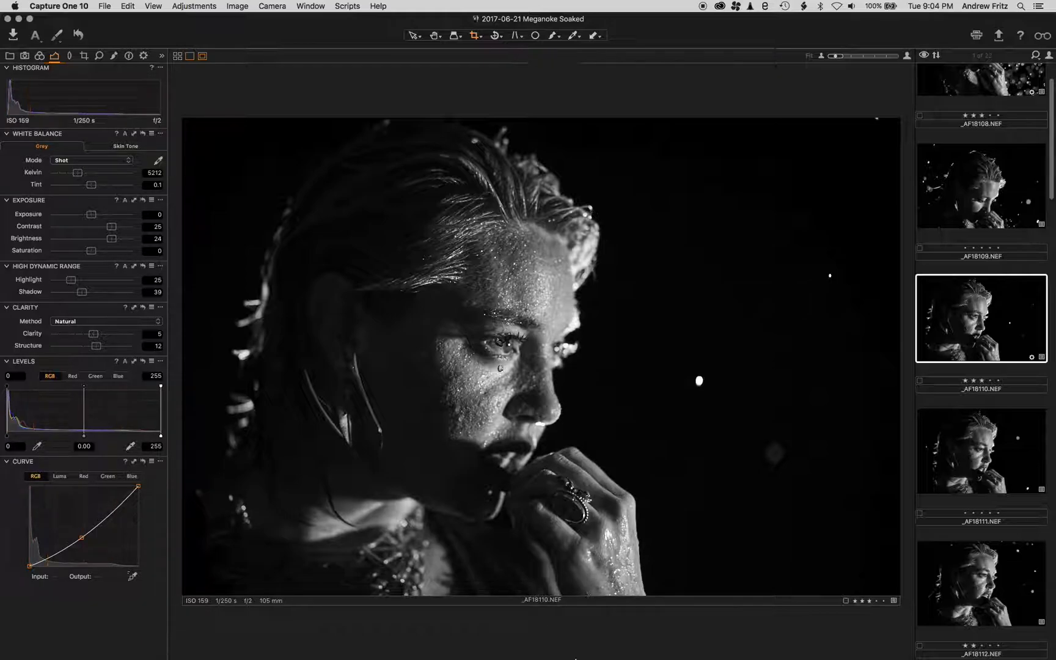
left_click(144, 55)
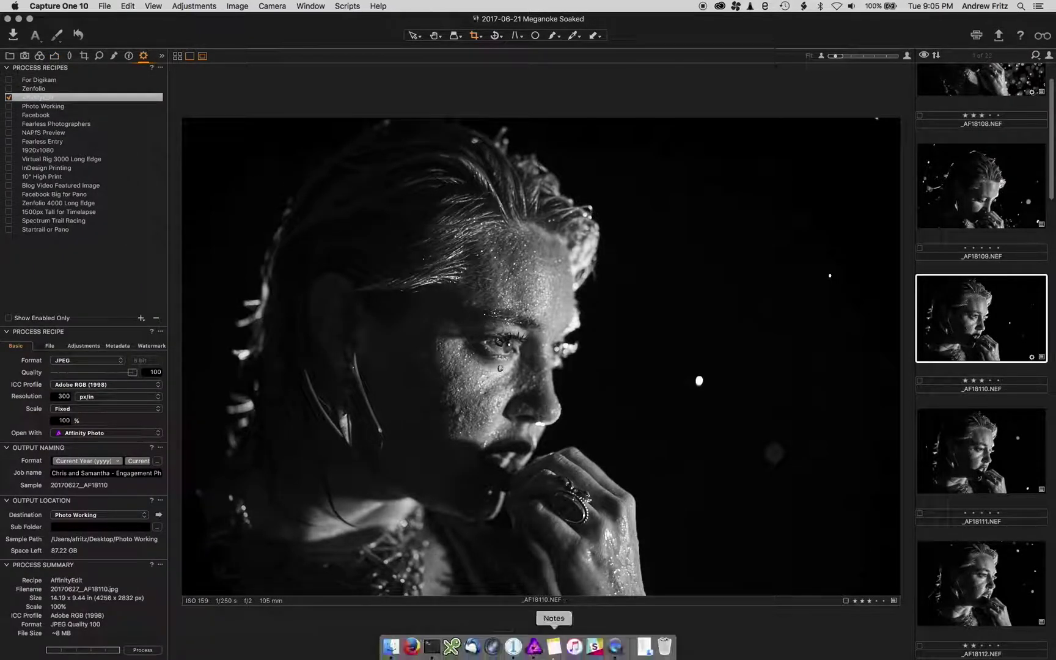
Step: In Affinity Photo, flip between 20170627_AF18110.jpg and the rain-bokeh 20170627_AF18113.jpg
left_click(536, 649)
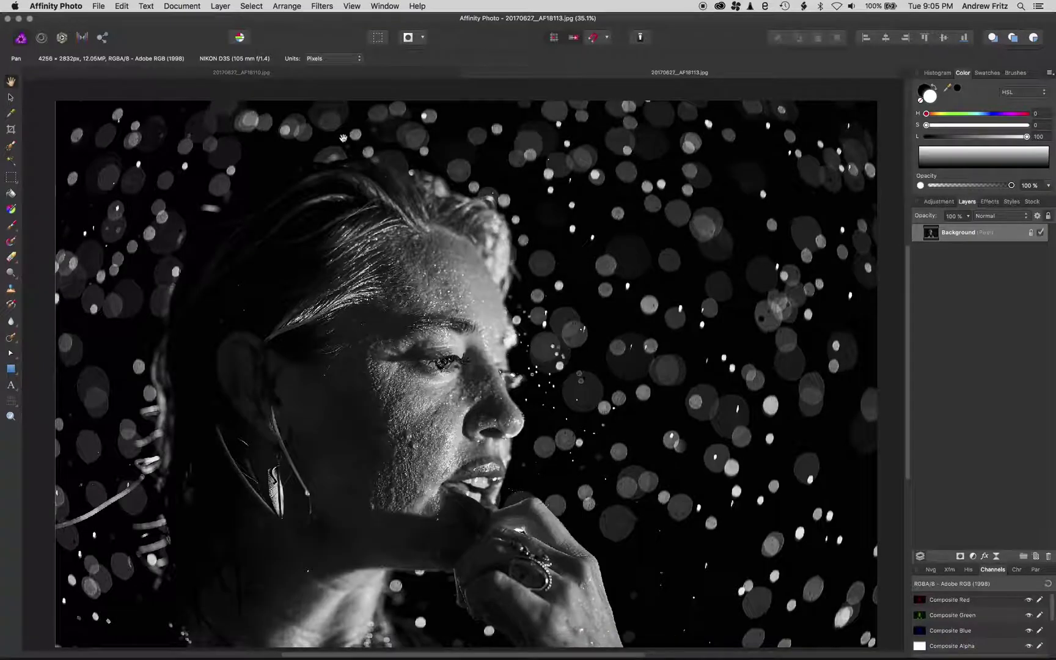
left_click(298, 73)
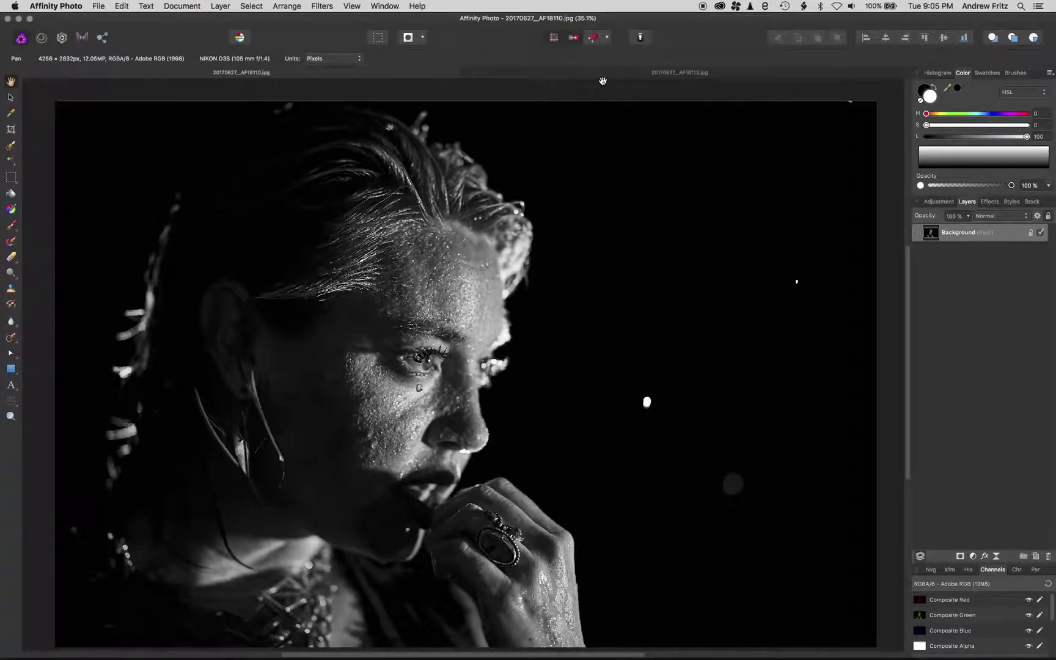
left_click(604, 79)
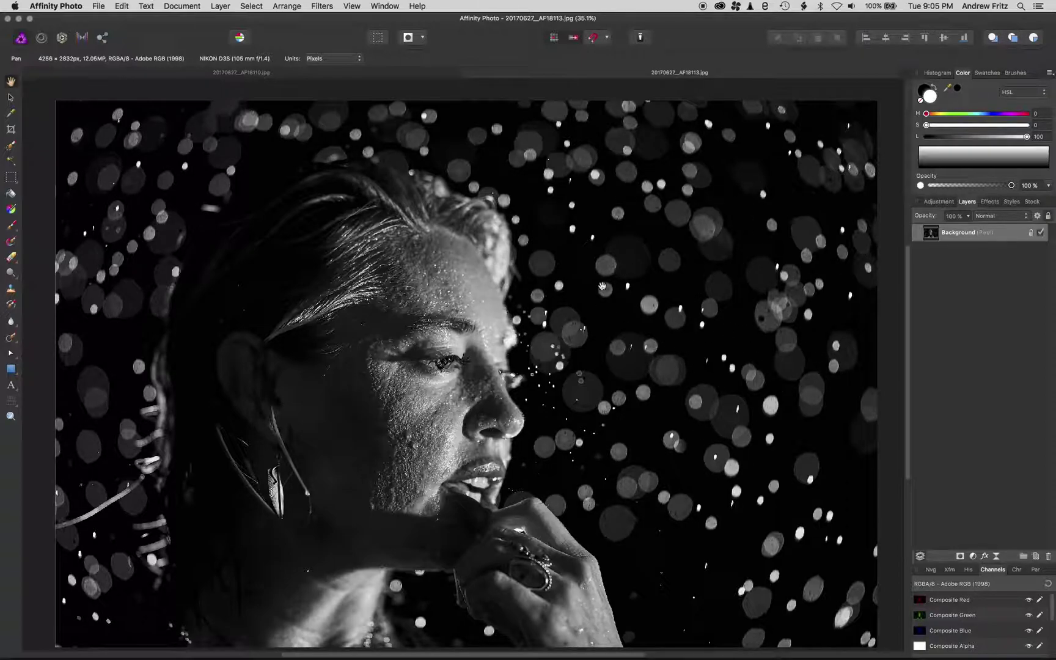
left_click(376, 71)
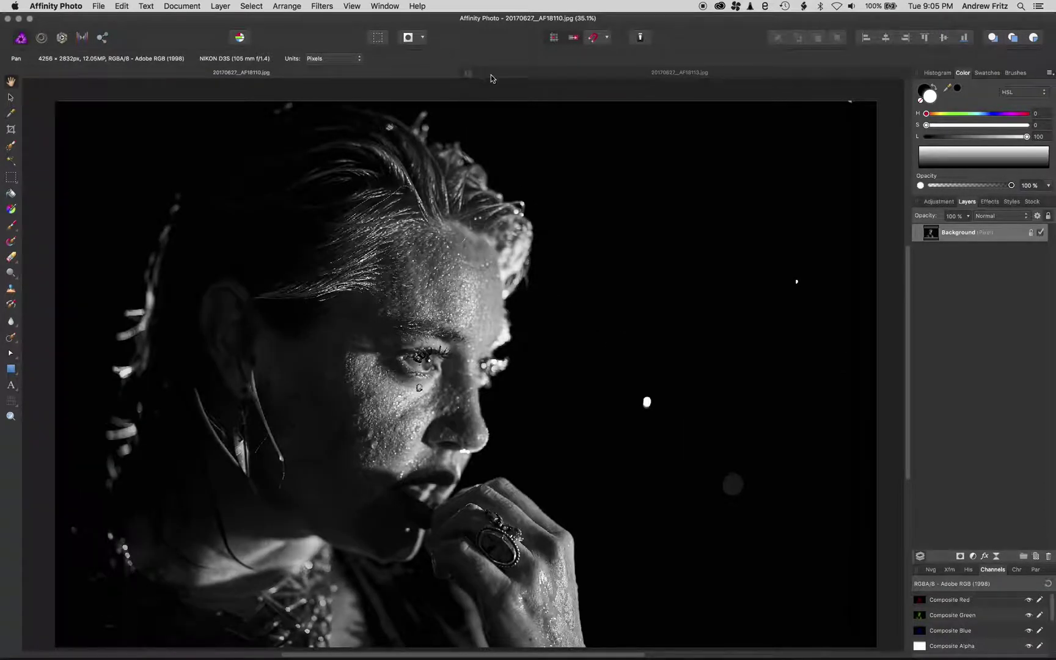
left_click(469, 73)
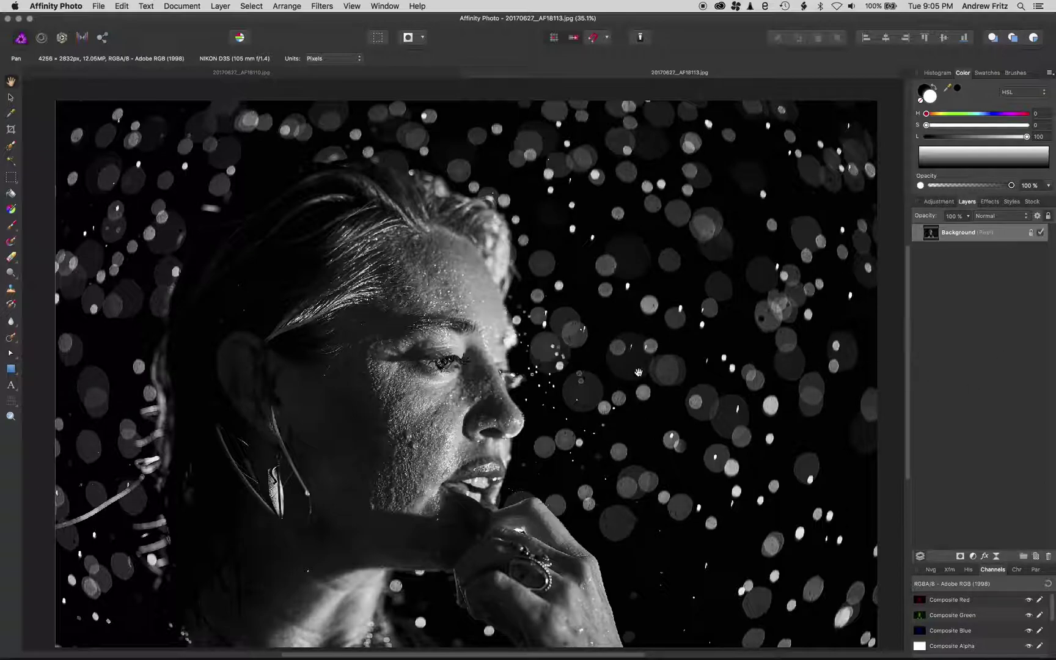
Step: Copy all of the AF18113 bokeh image and paste it into the AF18110 portrait
key("super+a")
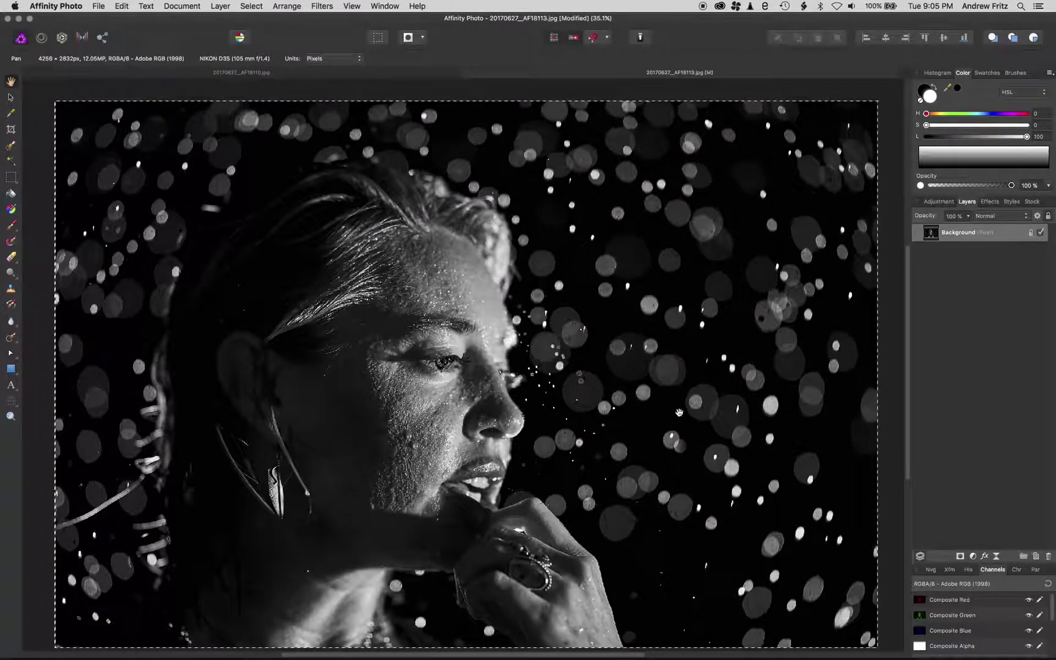
key("ctrl+Tab")
key("super+v")
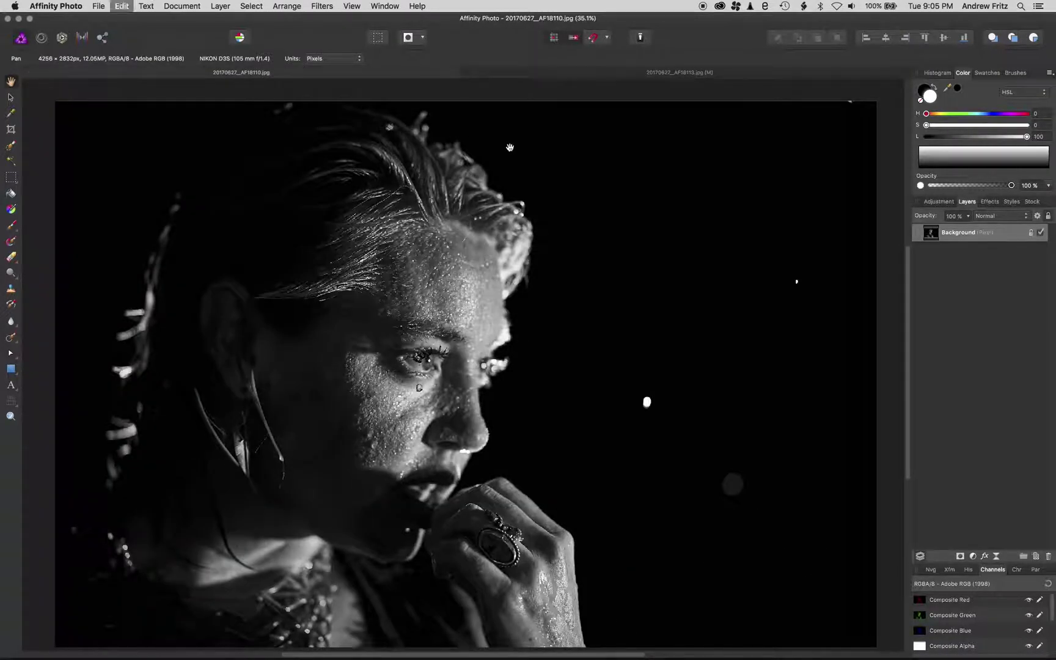
Step: Rename the pasted layer to 'Rain'
double_click(957, 233)
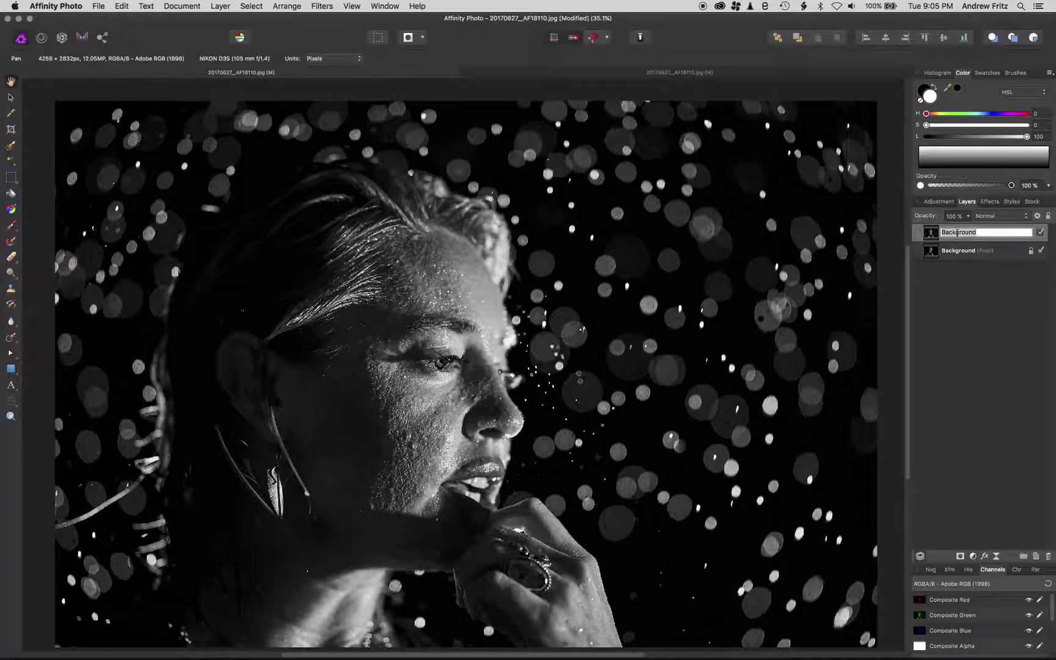
type("Rain")
key("Return")
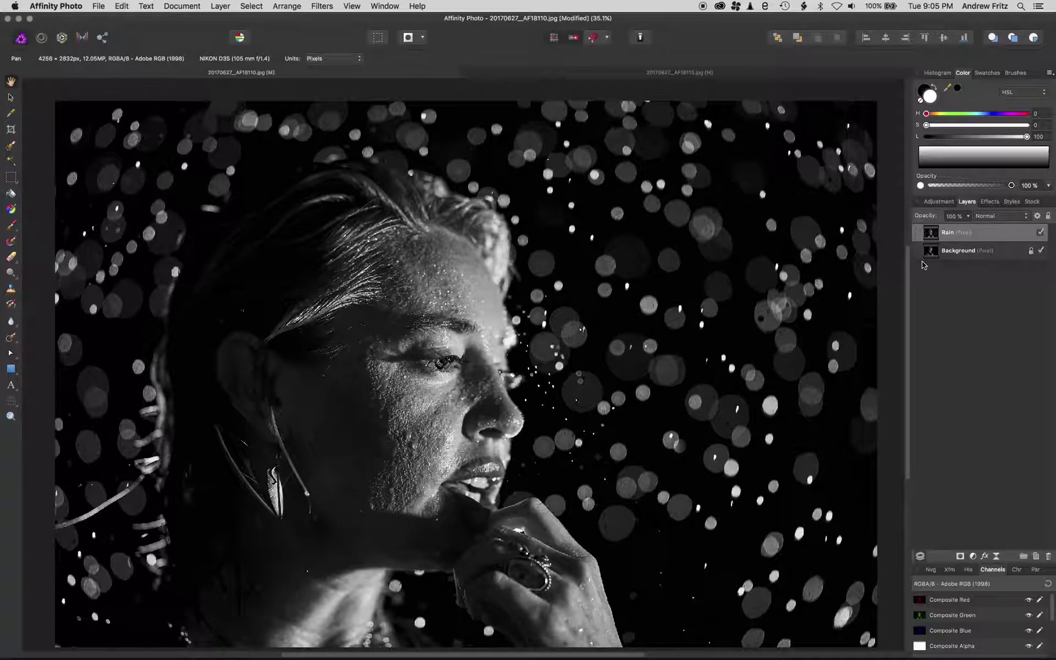
Step: Set the Rain layer's blend mode to Lighten
left_click(1001, 217)
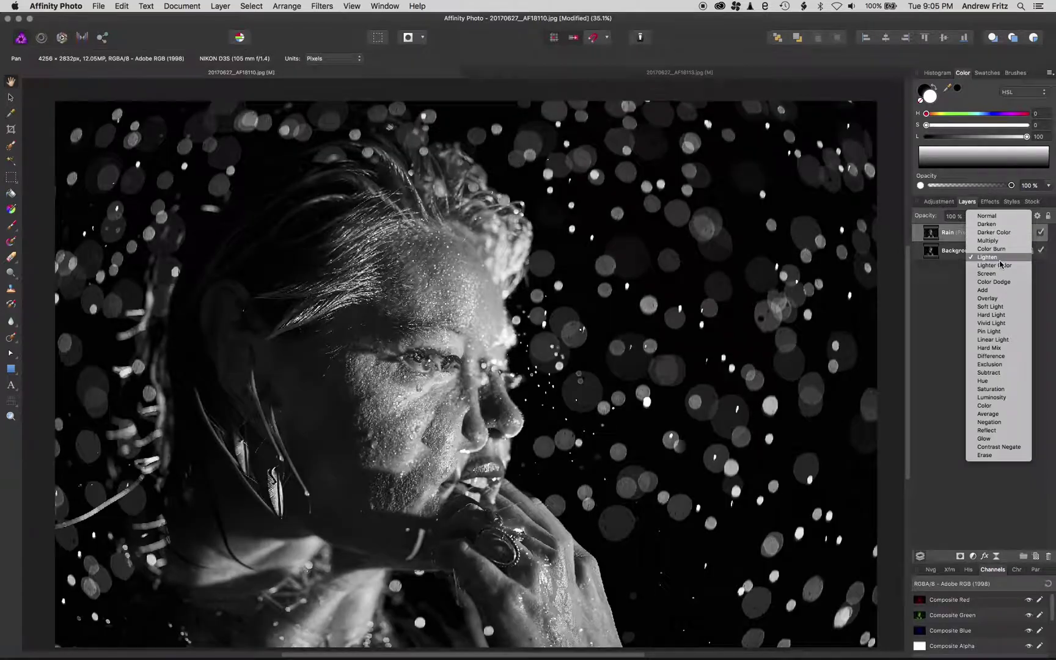
left_click(998, 258)
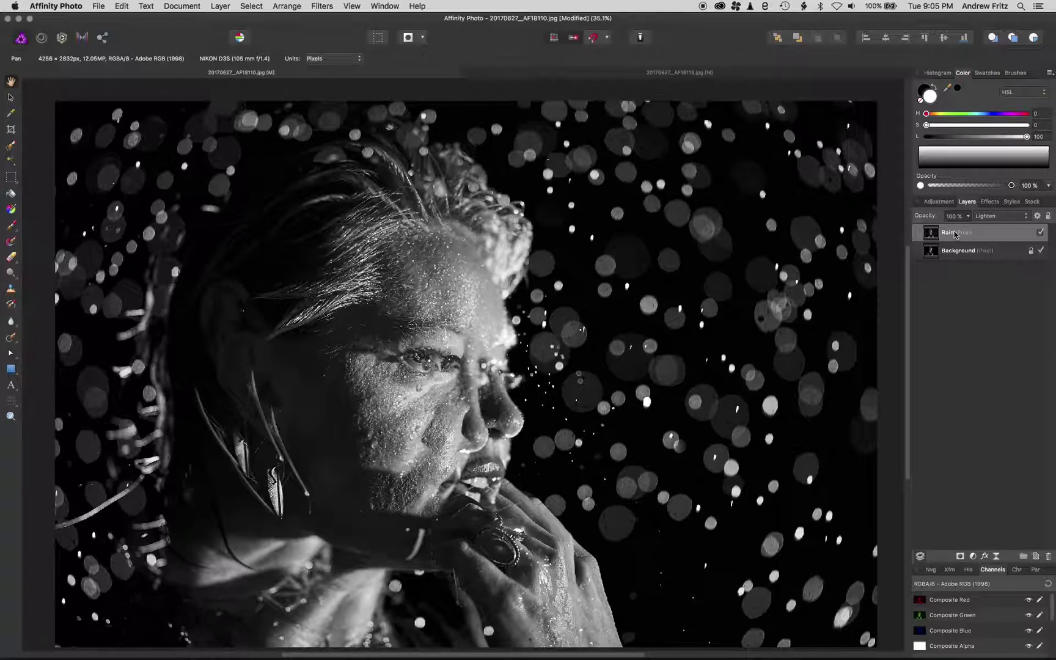
Step: Add a mask to the Rain layer and paint black over the woman's face and hair
left_click(961, 556)
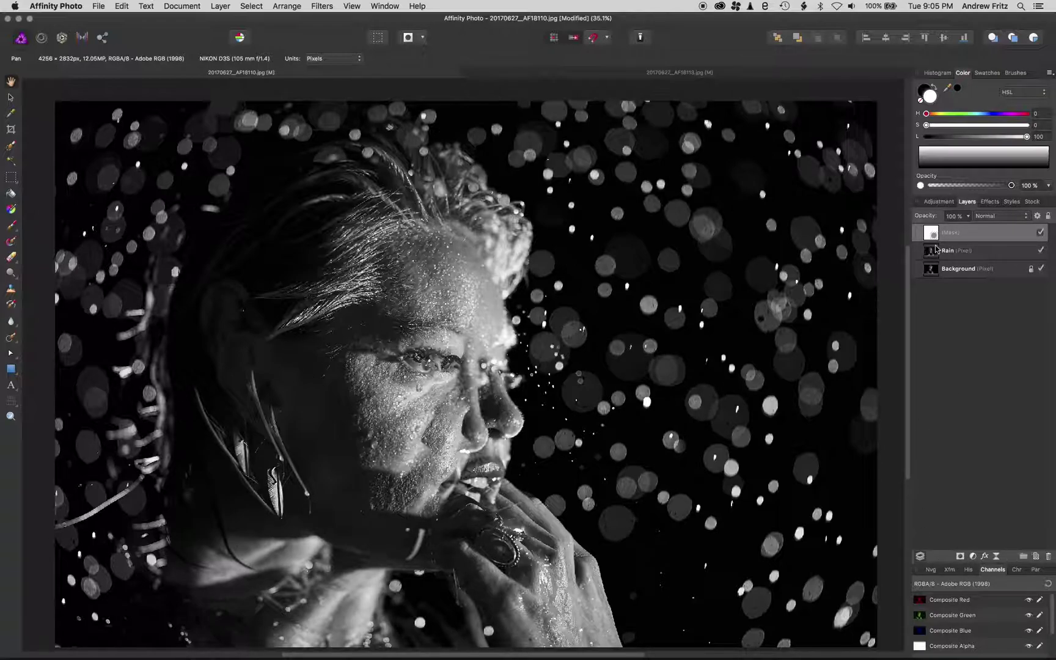
left_click_drag(931, 233, 940, 251)
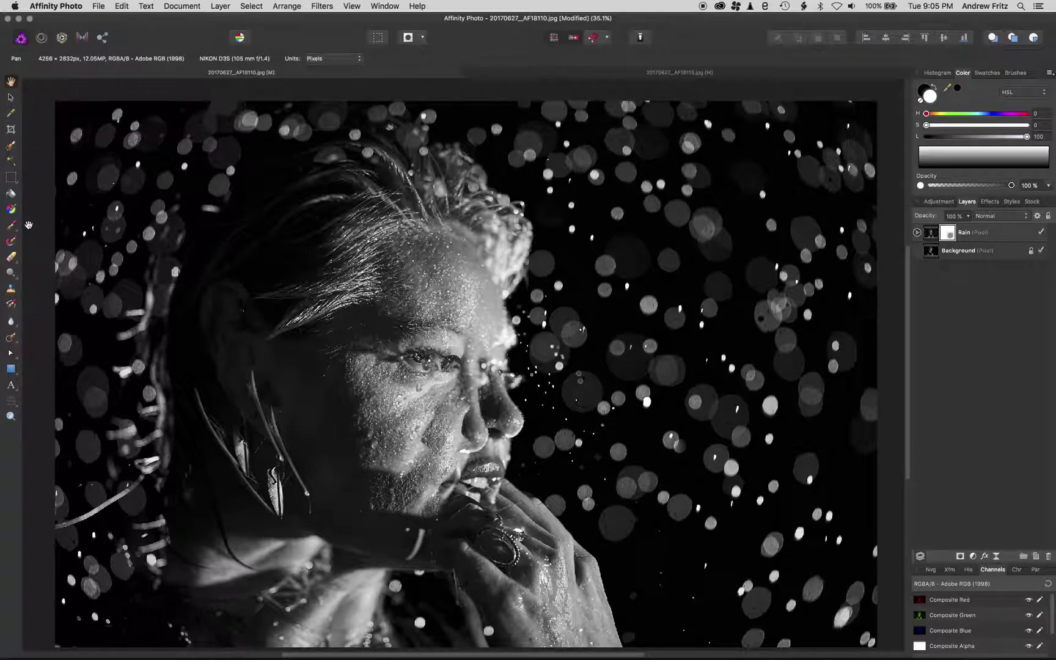
left_click(11, 226)
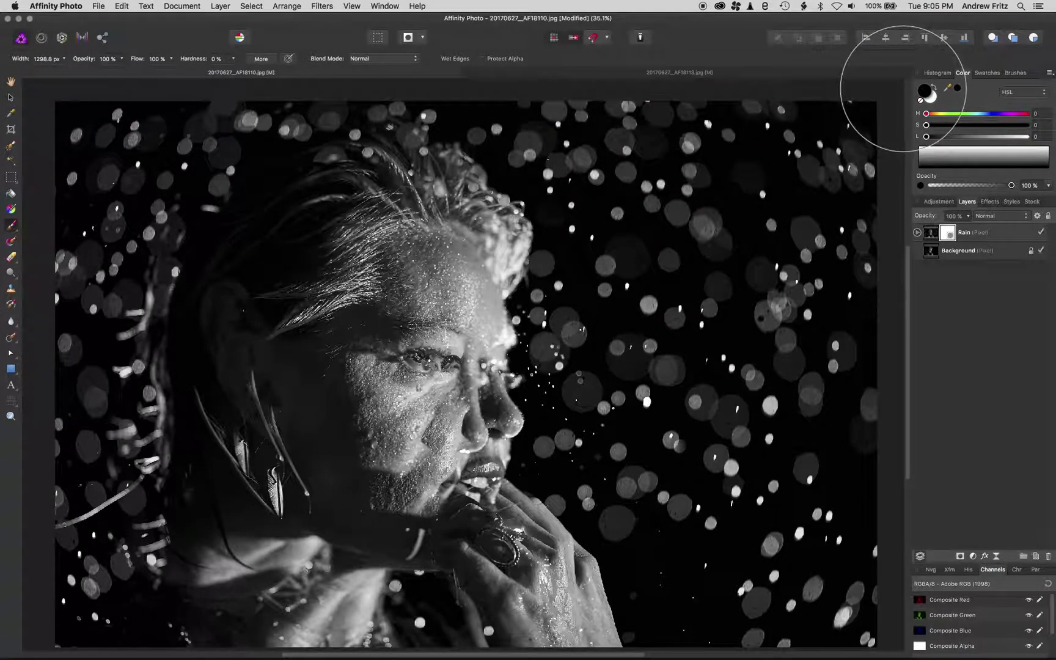
left_click(933, 86)
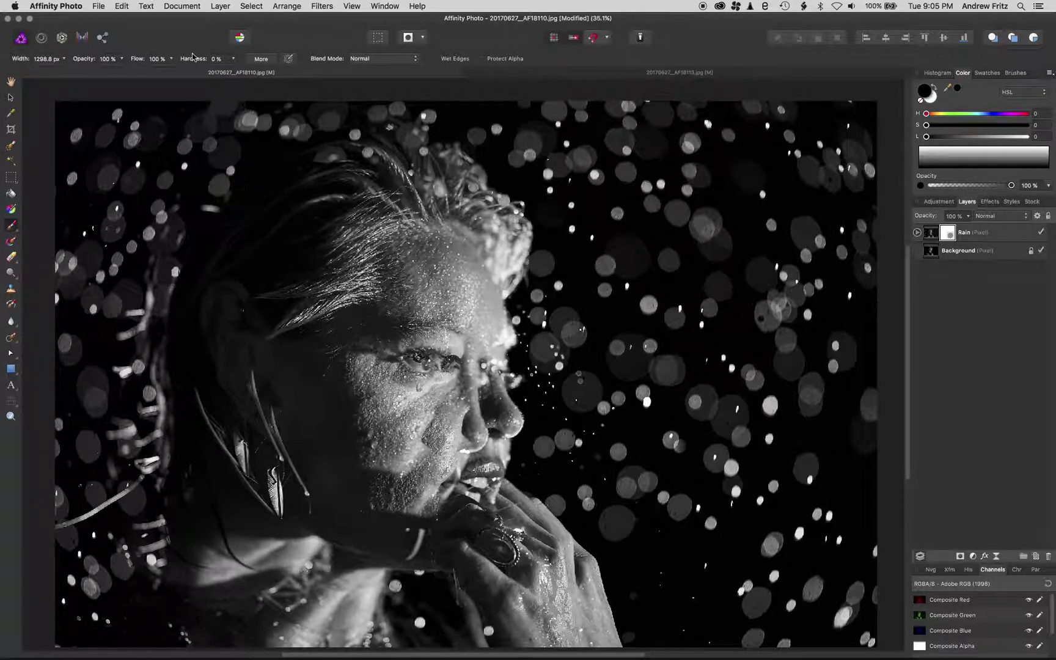
mouse_move(441, 282)
left_mouse_down()
mouse_move(447, 456)
mouse_move(467, 384)
mouse_move(456, 444)
mouse_move(429, 486)
mouse_move(448, 348)
mouse_move(470, 426)
mouse_move(470, 404)
mouse_move(461, 472)
mouse_move(499, 597)
mouse_move(515, 605)
mouse_move(520, 500)
mouse_move(534, 583)
mouse_move(564, 597)
mouse_move(567, 619)
mouse_move(548, 578)
mouse_move(571, 650)
mouse_move(555, 622)
mouse_move(140, 535)
mouse_move(169, 515)
mouse_move(77, 591)
mouse_move(237, 509)
mouse_move(221, 398)
mouse_move(193, 413)
mouse_move(255, 211)
mouse_move(191, 346)
mouse_move(186, 276)
mouse_move(137, 397)
mouse_move(187, 339)
mouse_move(292, 156)
mouse_move(279, 128)
mouse_move(267, 406)
mouse_move(221, 309)
mouse_move(203, 394)
mouse_move(128, 596)
mouse_move(67, 606)
mouse_move(260, 520)
mouse_move(362, 458)
mouse_move(296, 574)
mouse_move(393, 472)
mouse_move(401, 501)
mouse_move(449, 495)
mouse_move(456, 591)
mouse_move(508, 591)
left_mouse_up()
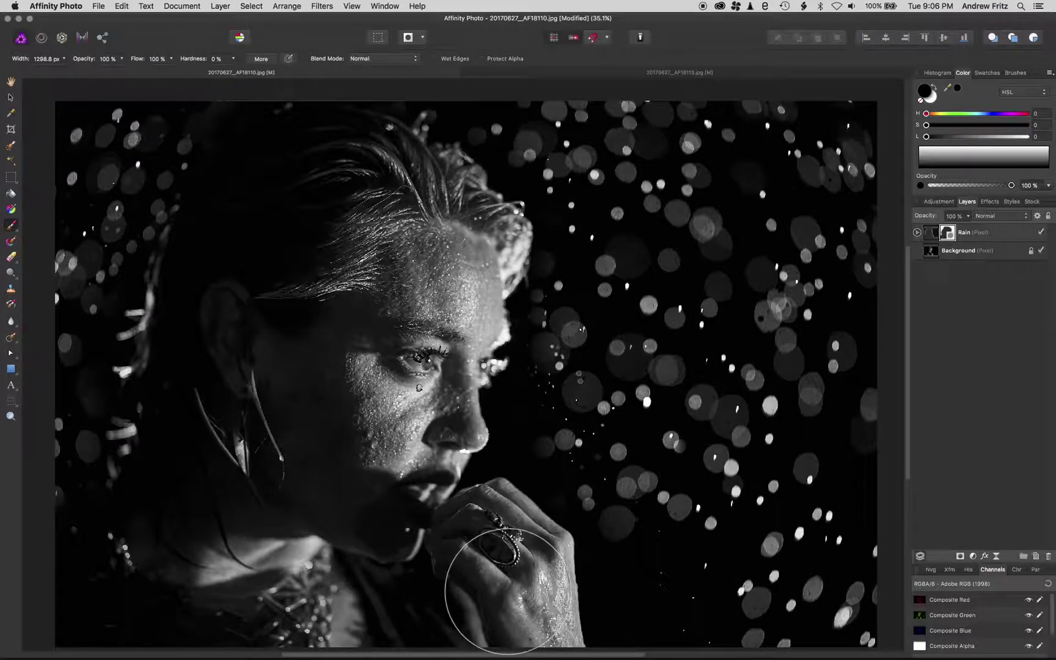
Step: Toggle the Rain layer off and on to compare the portrait before and after
left_click(1041, 233)
left_click(1042, 234)
left_click(1042, 233)
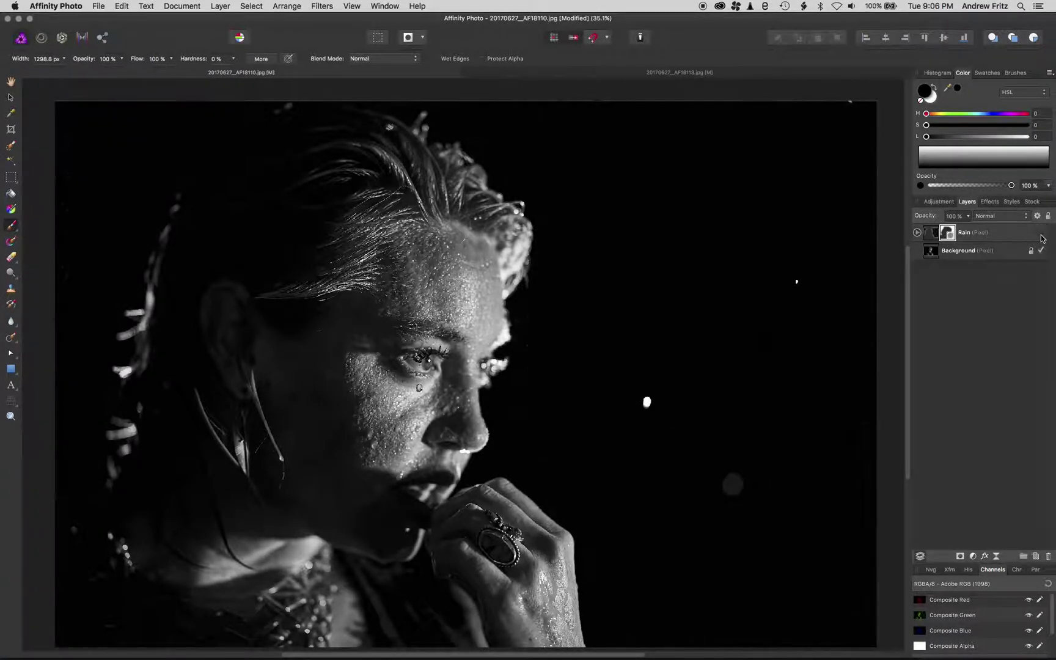
left_click(1042, 233)
left_click(1042, 234)
left_click(1042, 233)
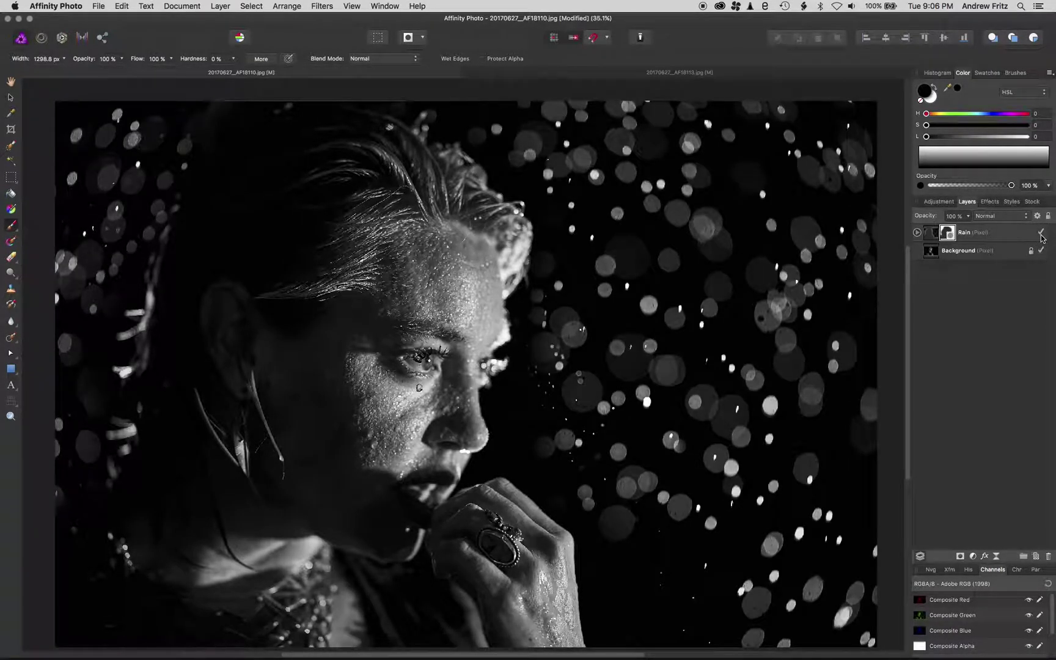
left_click(1042, 233)
left_click(1042, 233)
Step: Try and undo a white mask stroke beside the nose, then ready the Rain layer for moving
left_click(917, 233)
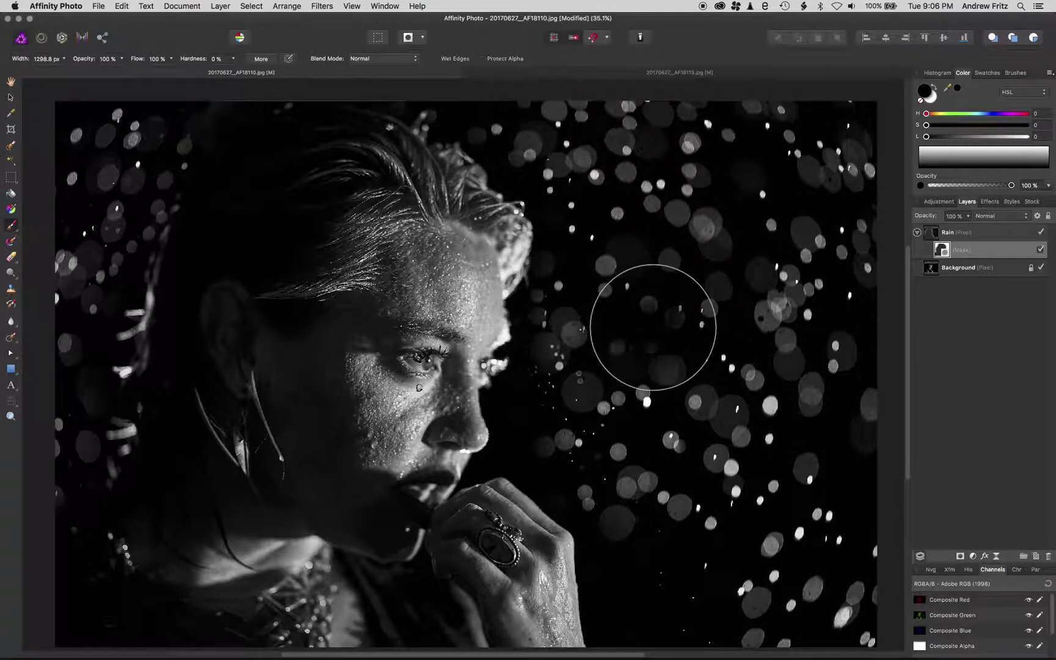
key("bracketleft")
key("bracketleft")
key("bracketleft")
key("bracketleft")
key("bracketleft")
key("bracketleft")
key("bracketleft")
key("bracketleft")
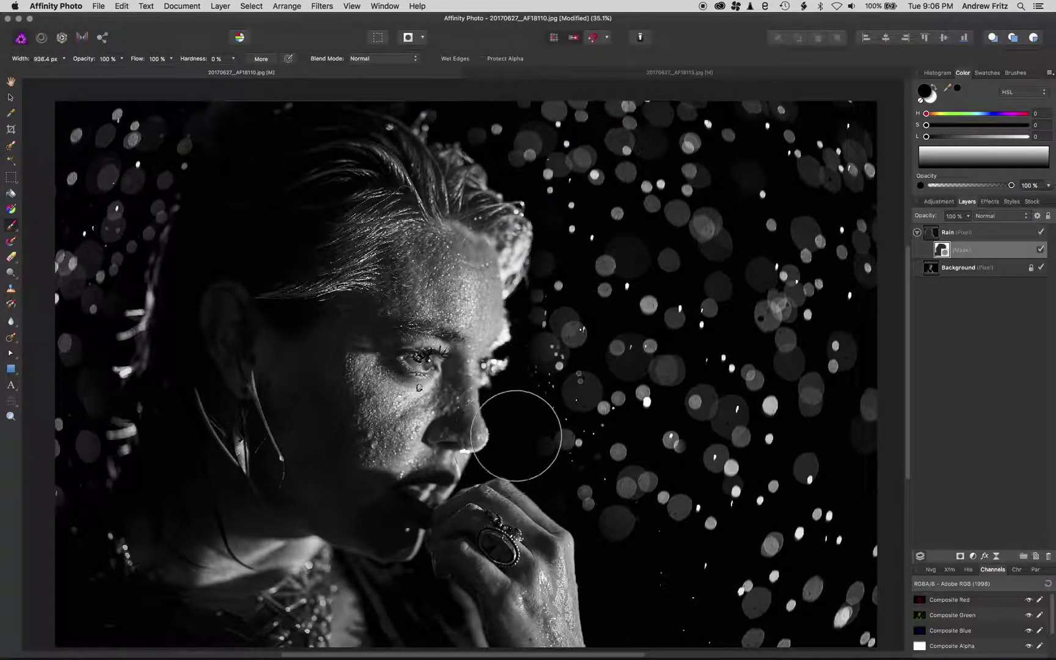
left_click(936, 92)
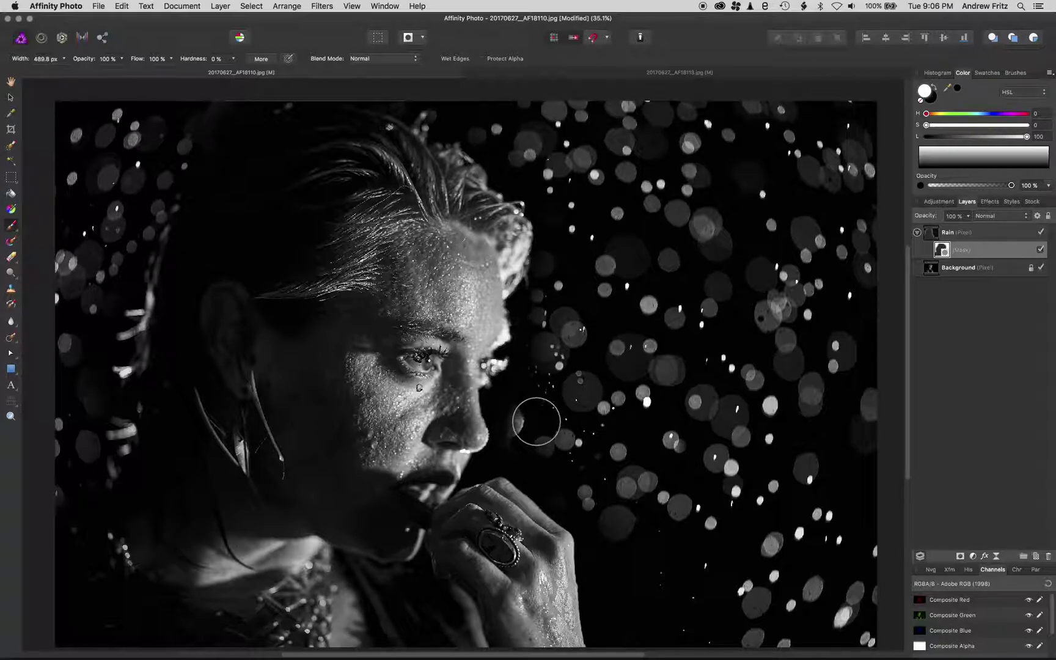
mouse_move(538, 424)
left_mouse_down()
mouse_move(537, 369)
mouse_move(529, 436)
mouse_move(530, 407)
left_mouse_up()
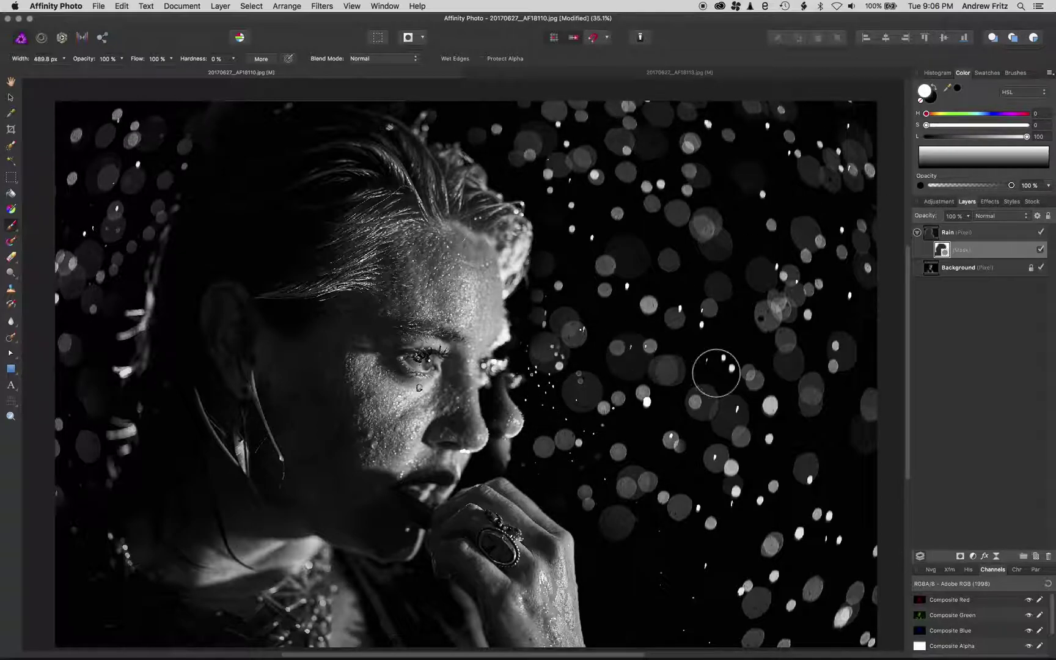
key("super+z")
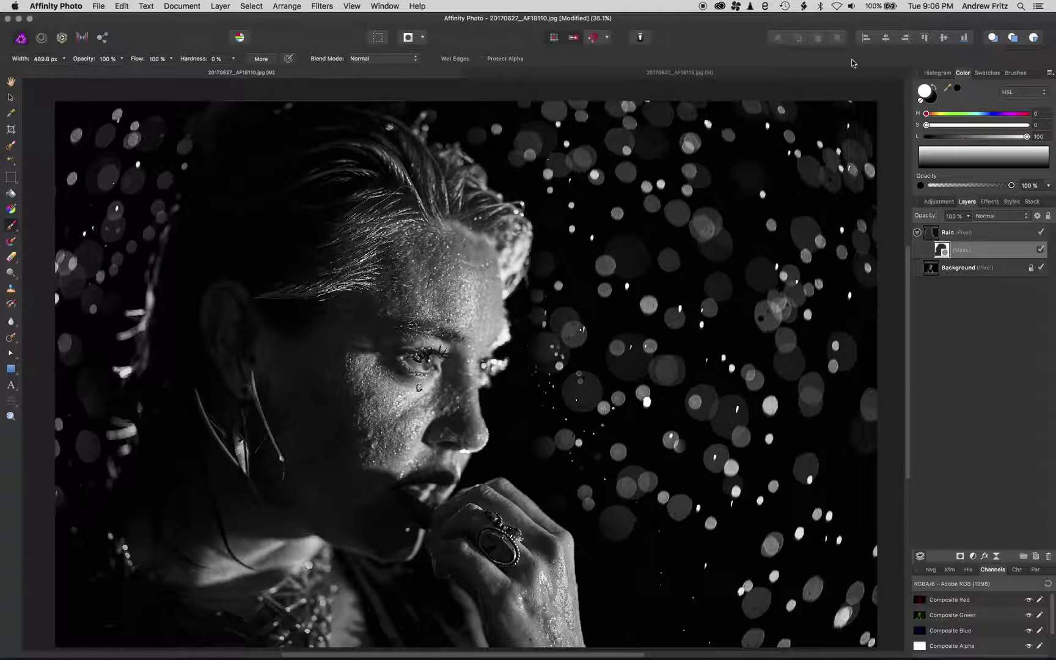
left_click(932, 234)
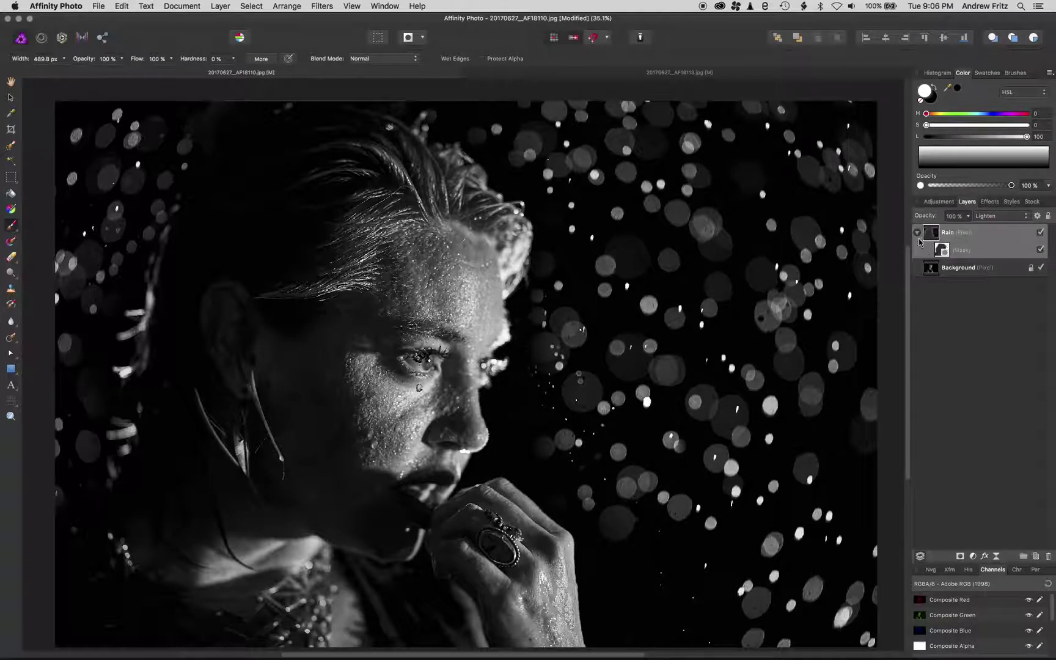
left_click(10, 97)
Step: Zoom out and enlarge the Rain layer past the left edge, shifting the bokeh around her profile
key("super+minus")
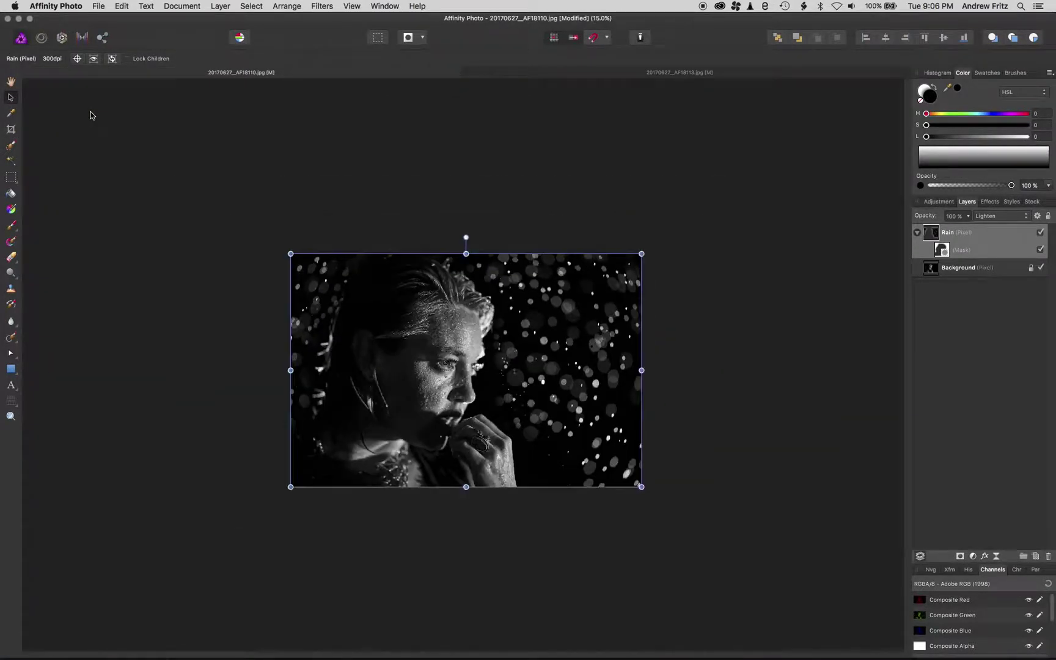
left_click_drag(290, 371, 213, 361)
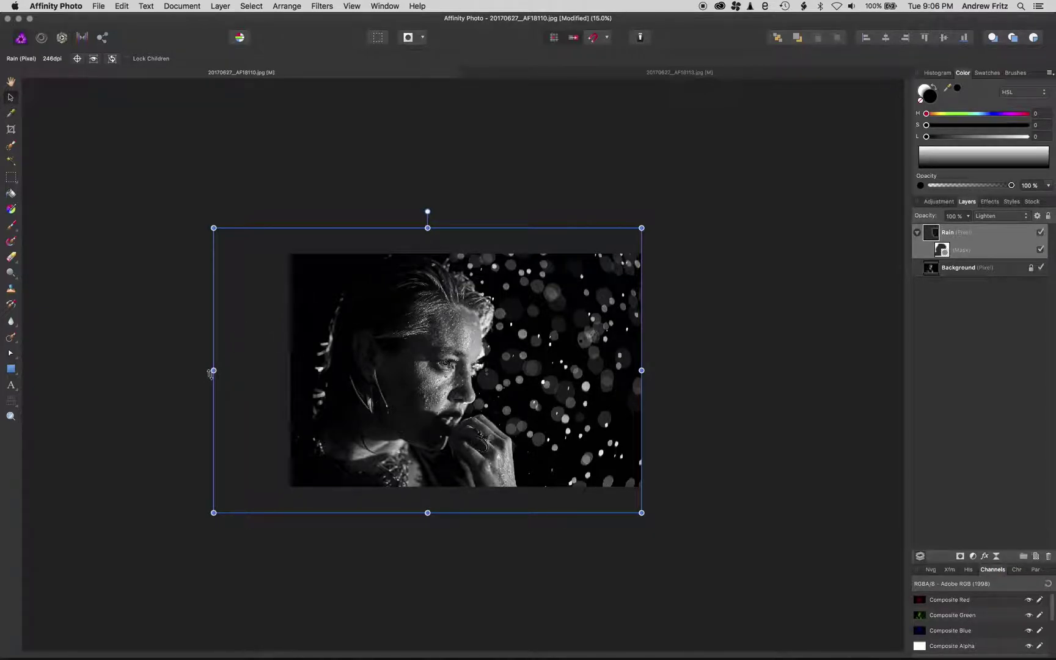
left_click_drag(215, 372, 245, 361)
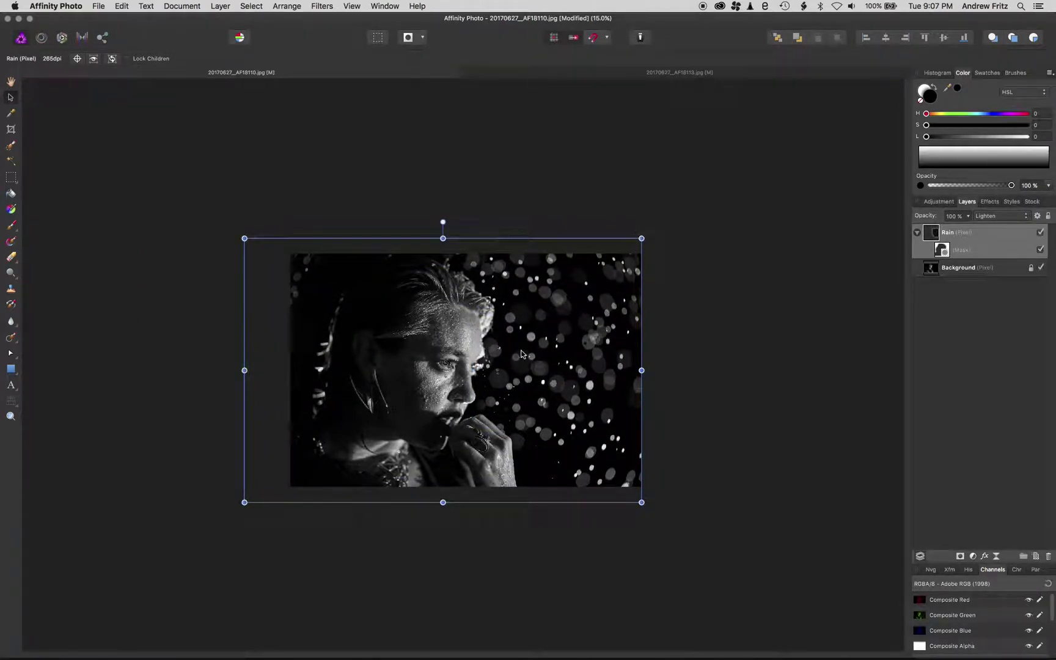
left_click(157, 208)
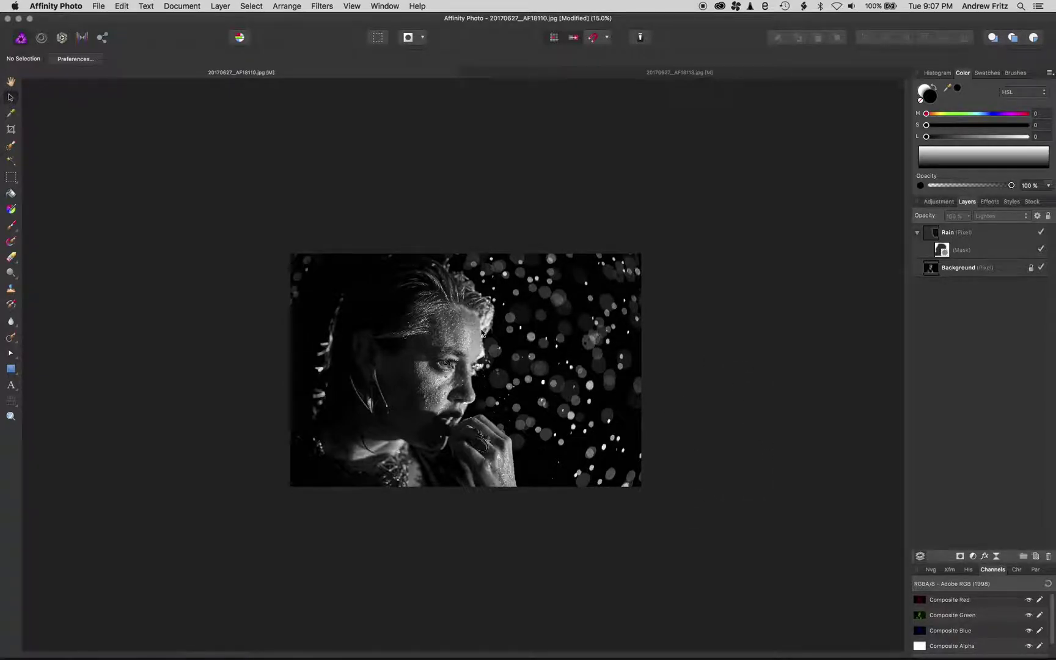
Step: Zoom in on the face, select the Rain mask, and set up a smaller Paint Brush with adjusted flow
scroll(449, 385, "up", 5)
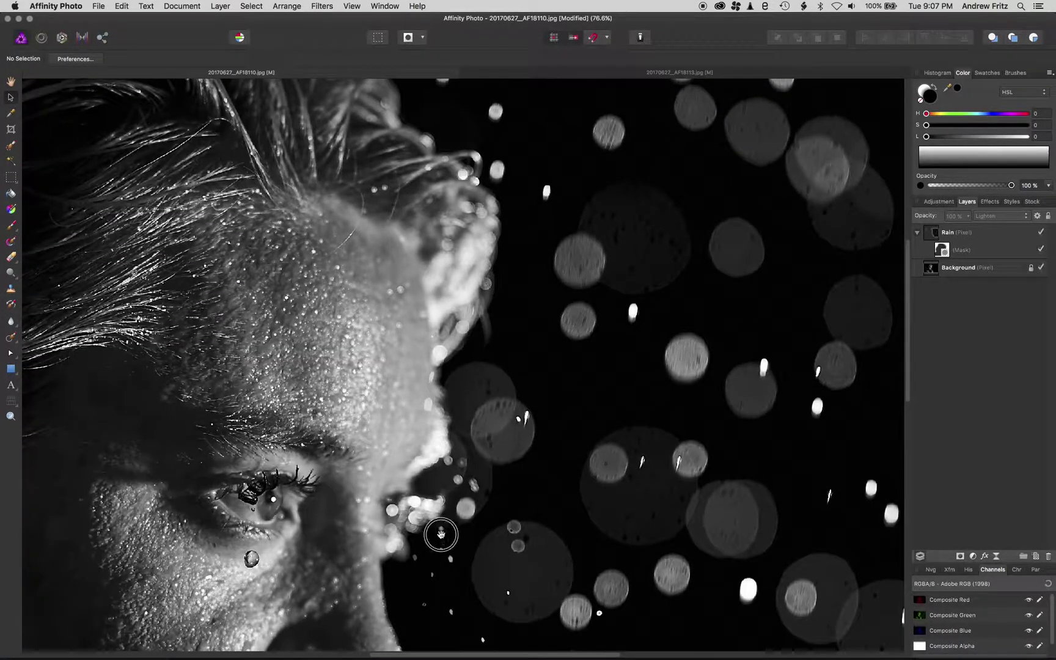
left_click_drag(438, 533, 516, 341)
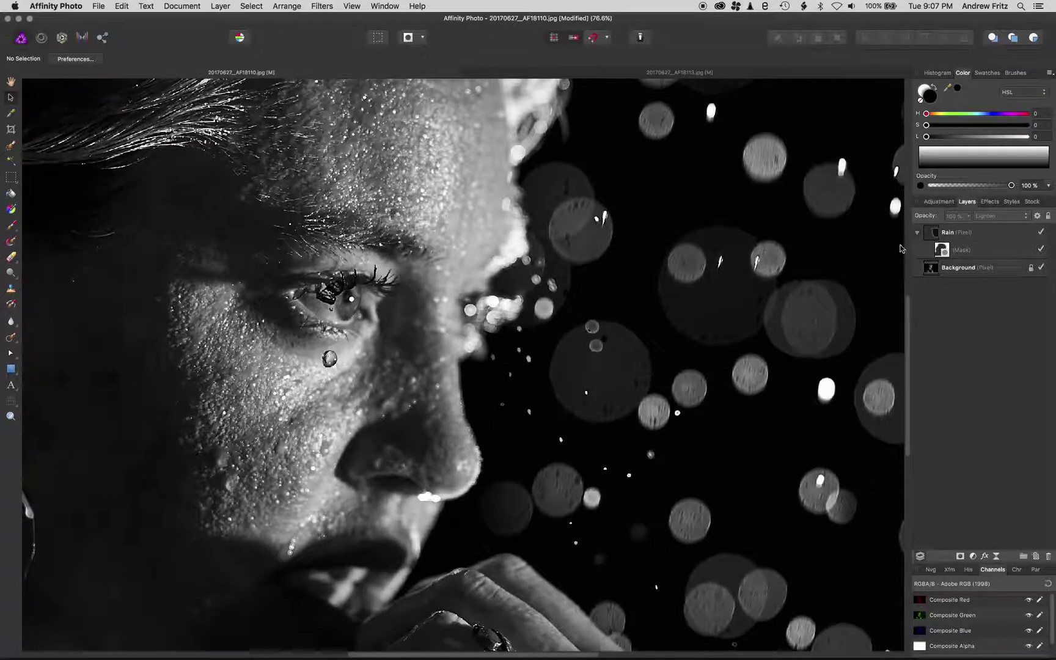
left_click(941, 250)
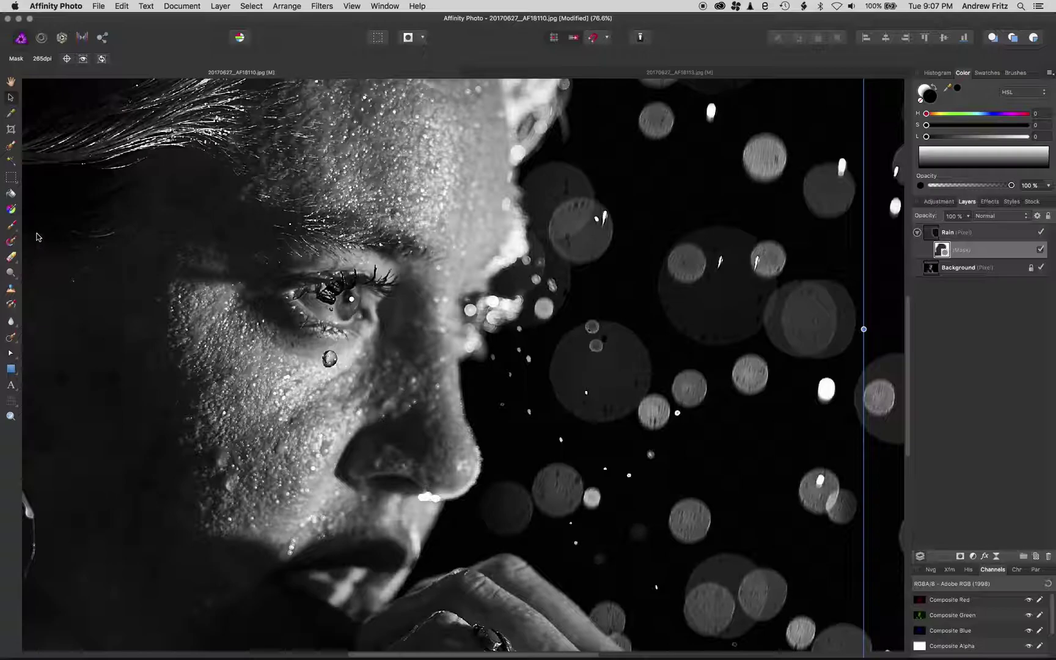
left_click(11, 225)
key("x")
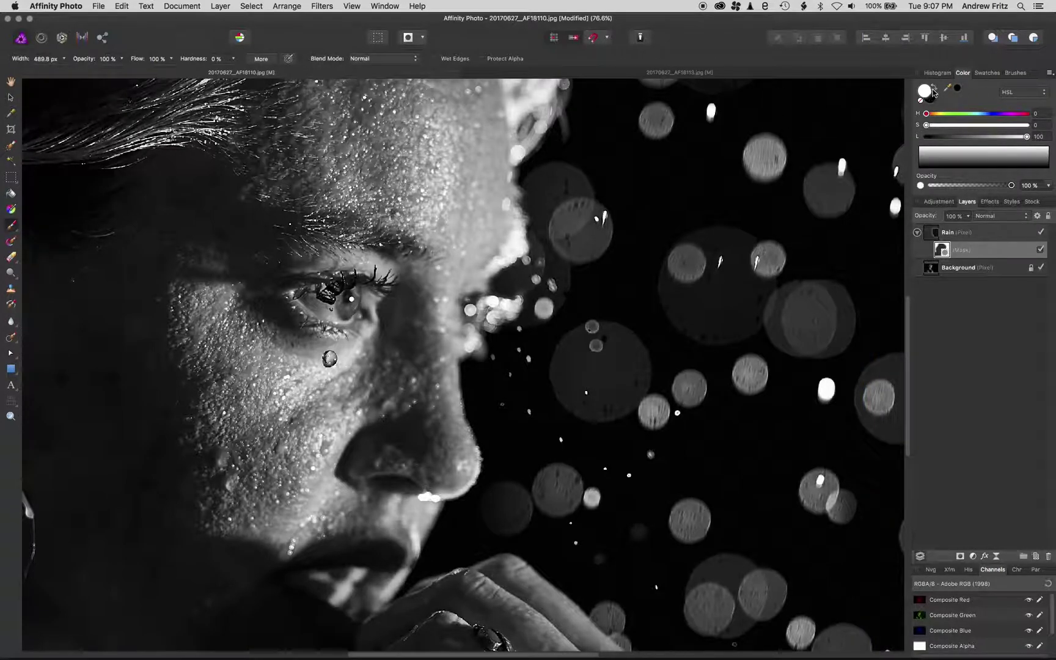
left_click(934, 89)
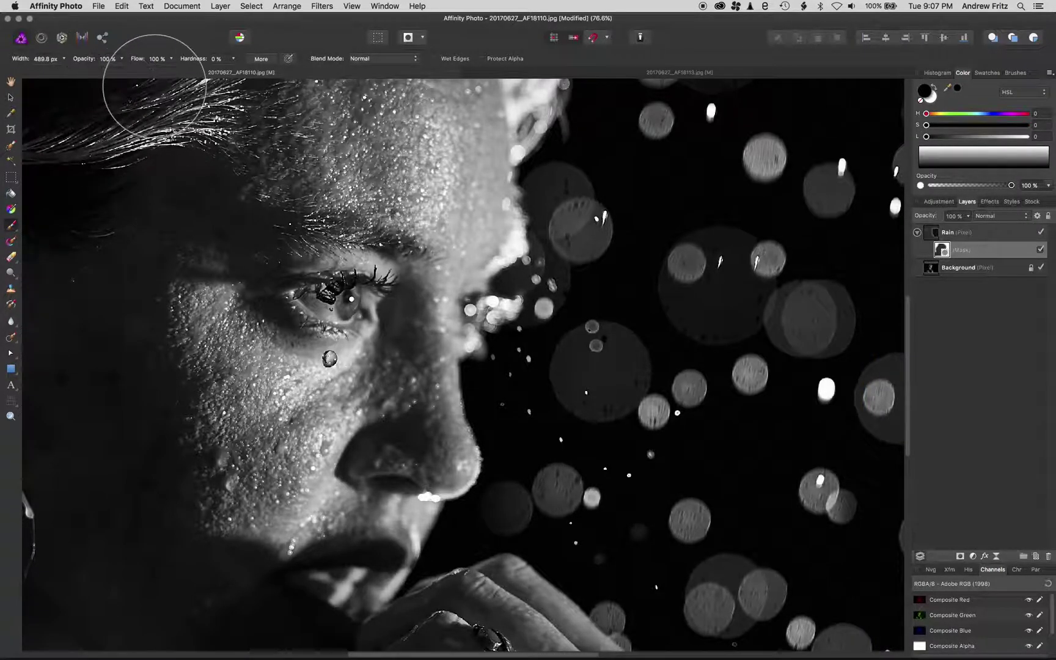
left_click_drag(140, 60, 182, 60)
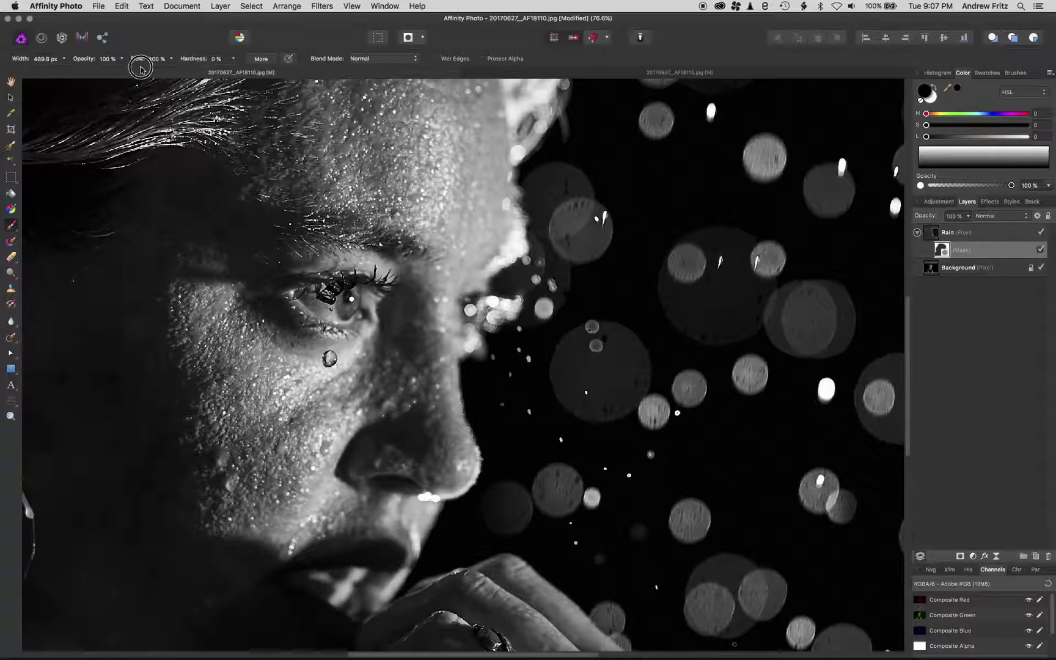
left_click_drag(22, 61, 3, 59)
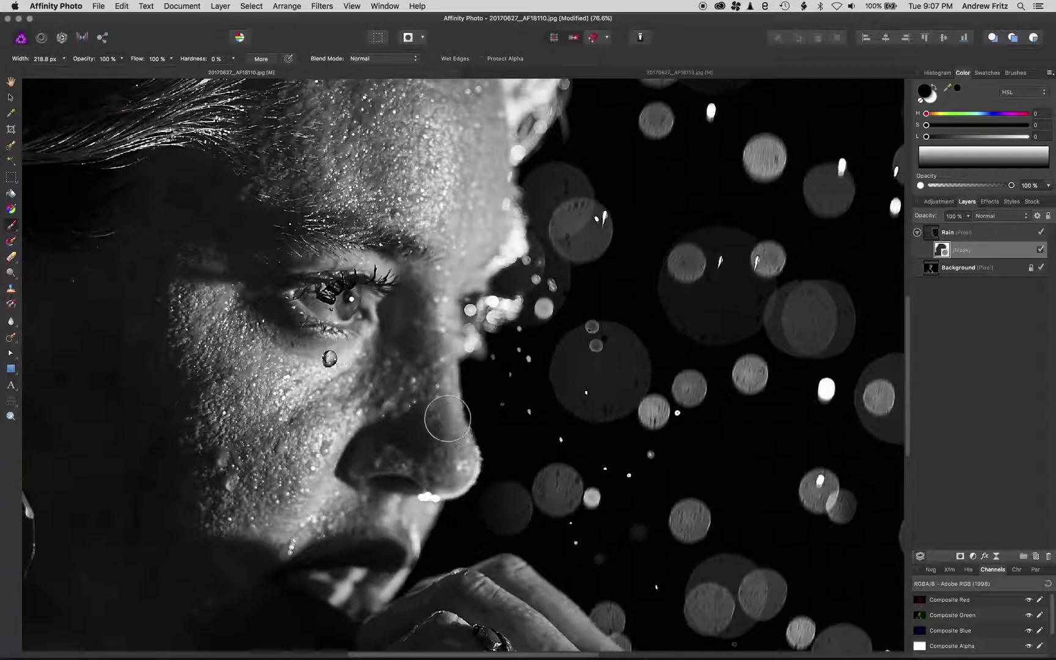
scroll(416, 495, "down", 5)
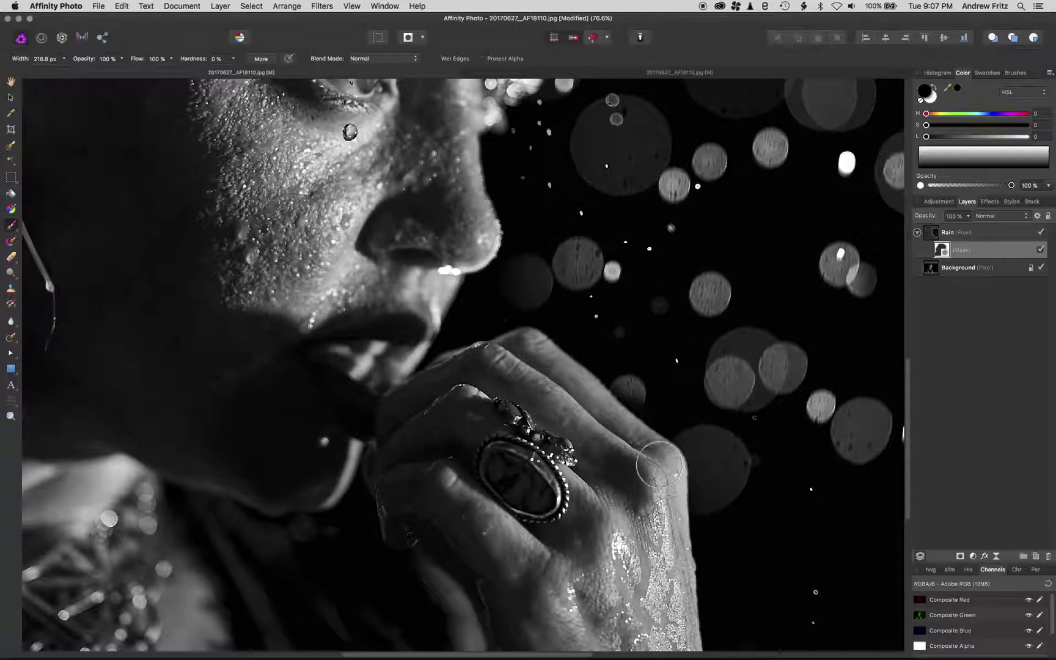
scroll(651, 586, "down", 10)
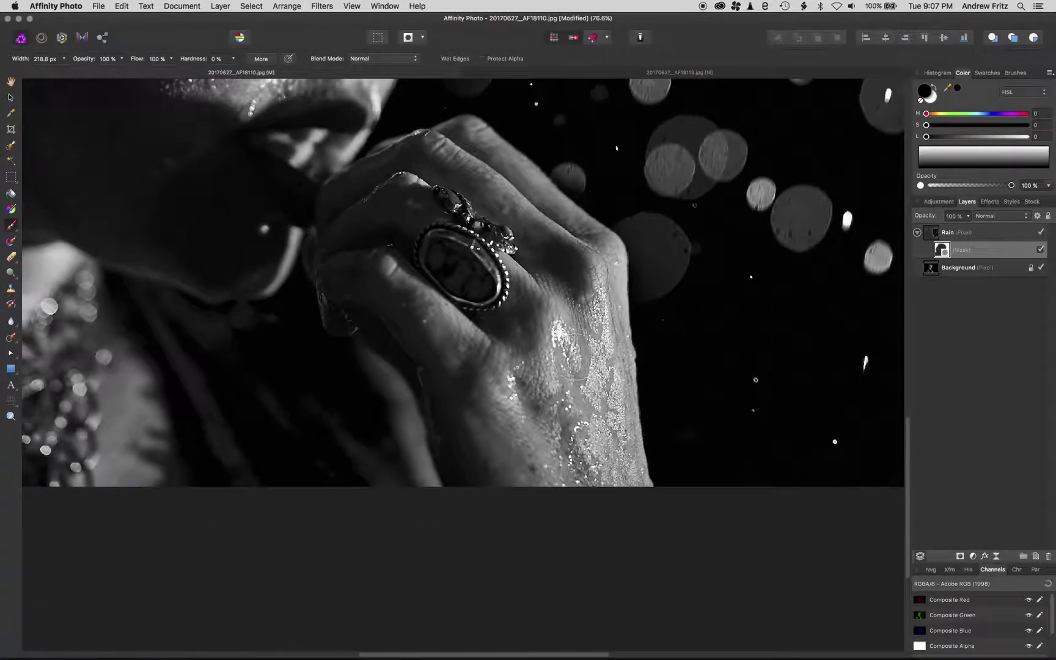
scroll(508, 492, "up", 8)
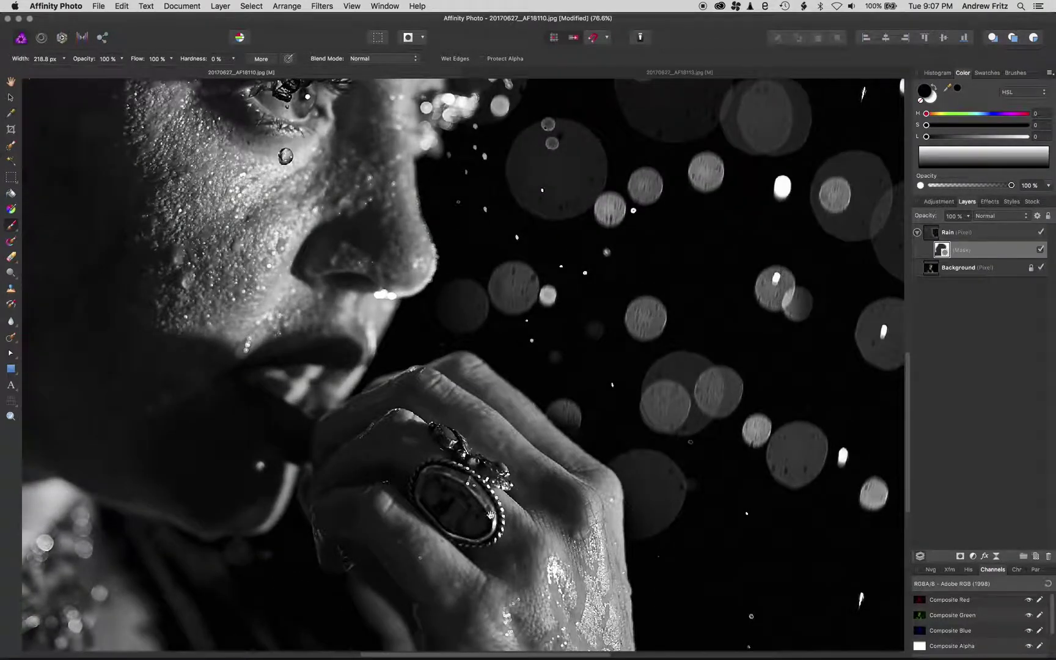
scroll(448, 443, "up", 6)
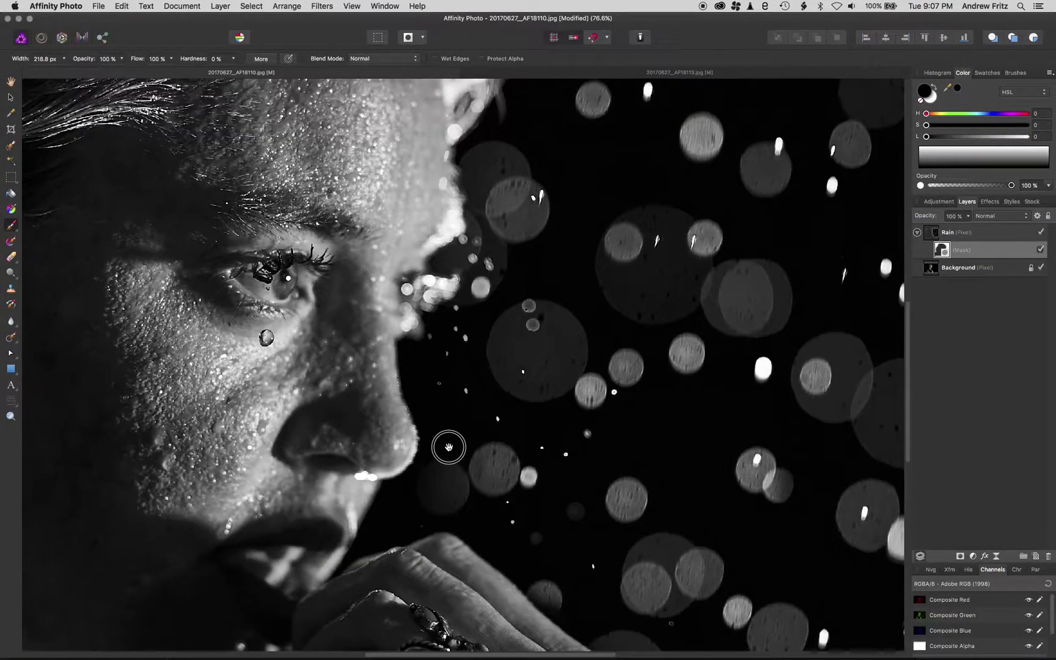
left_click(676, 358)
key("super+z")
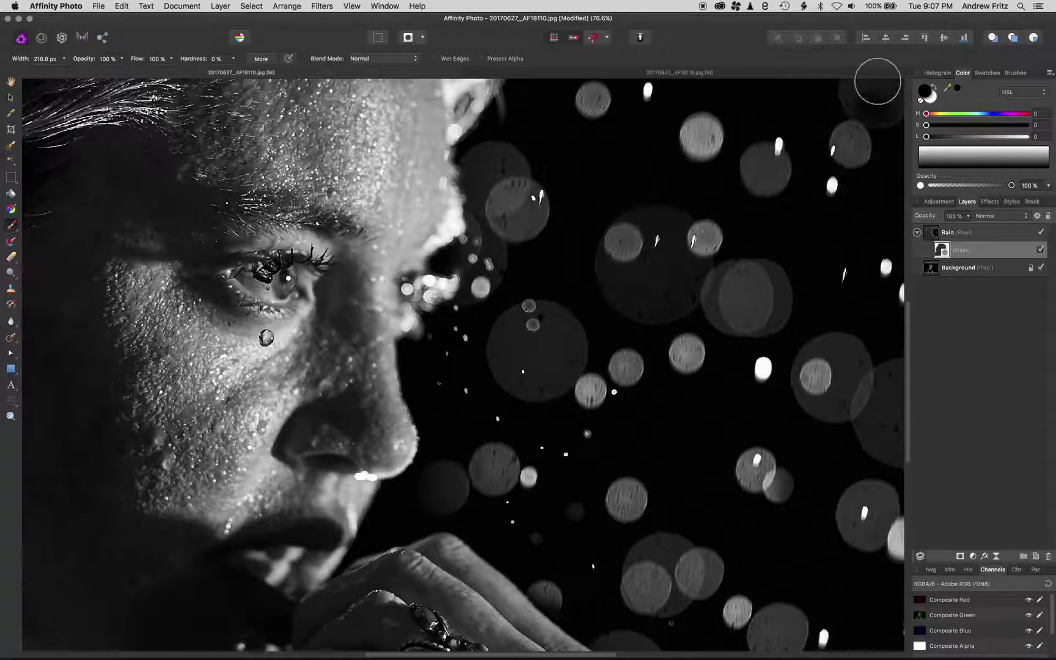
Step: Paint white on the mask to restore bokeh beside the nose, right of the face, and near the ringed hand
left_click(936, 88)
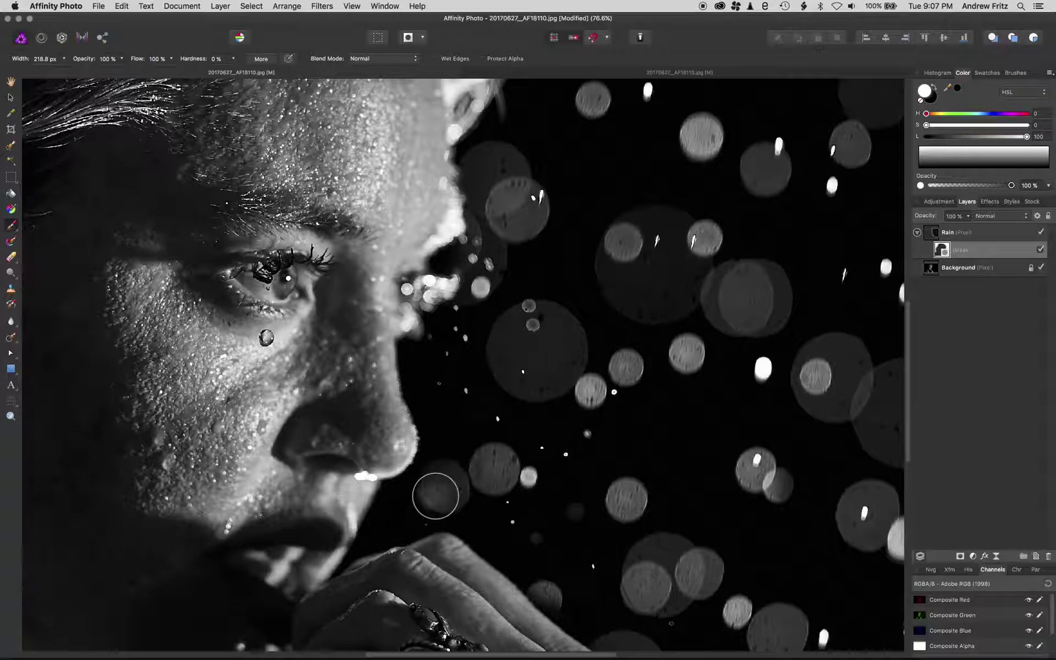
left_click_drag(437, 485, 436, 491)
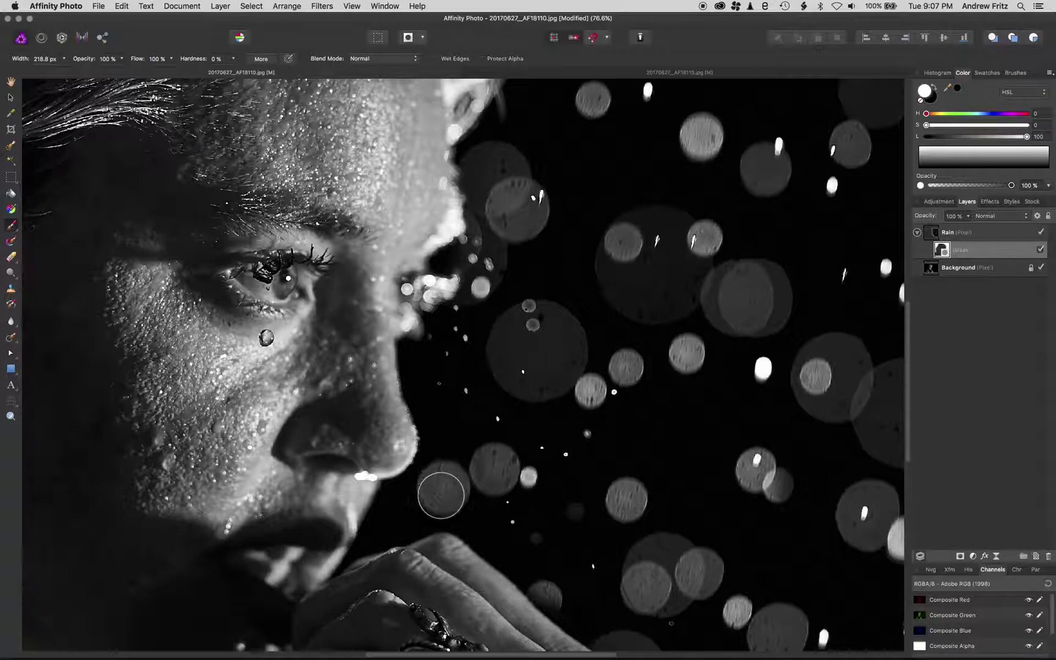
mouse_move(494, 184)
left_mouse_down()
mouse_move(484, 165)
mouse_move(521, 167)
left_mouse_up()
scroll(634, 197, "down", 10)
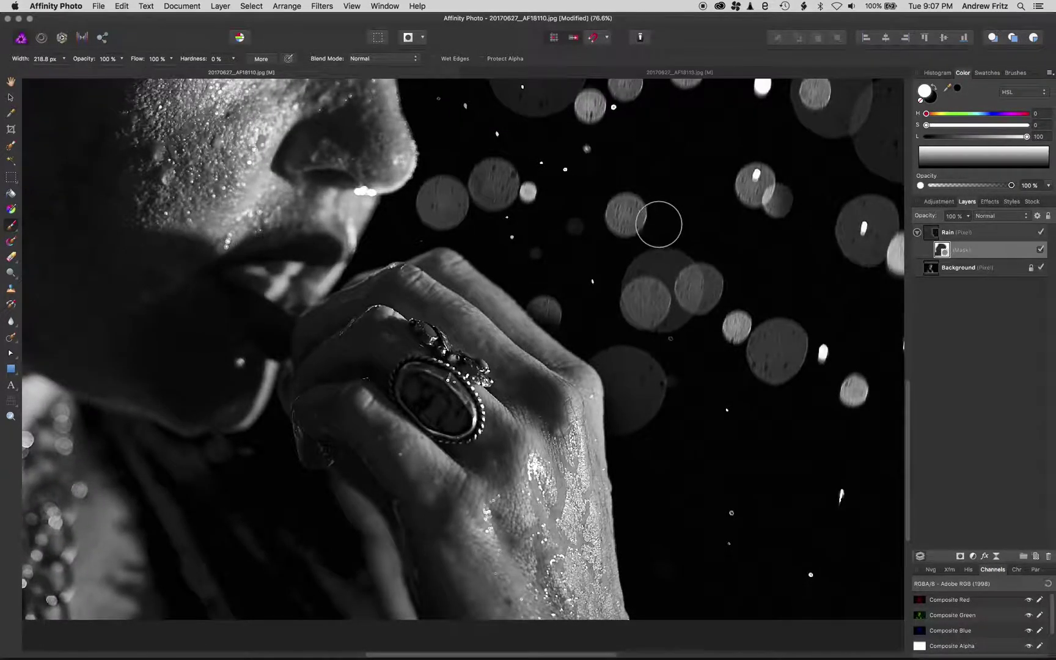
mouse_move(562, 315)
left_mouse_down()
mouse_move(552, 302)
mouse_move(568, 328)
left_mouse_up()
mouse_move(657, 435)
left_mouse_down()
mouse_move(626, 421)
mouse_move(627, 409)
mouse_move(626, 443)
mouse_move(639, 382)
mouse_move(608, 350)
left_mouse_up()
scroll(641, 349, "down", 8)
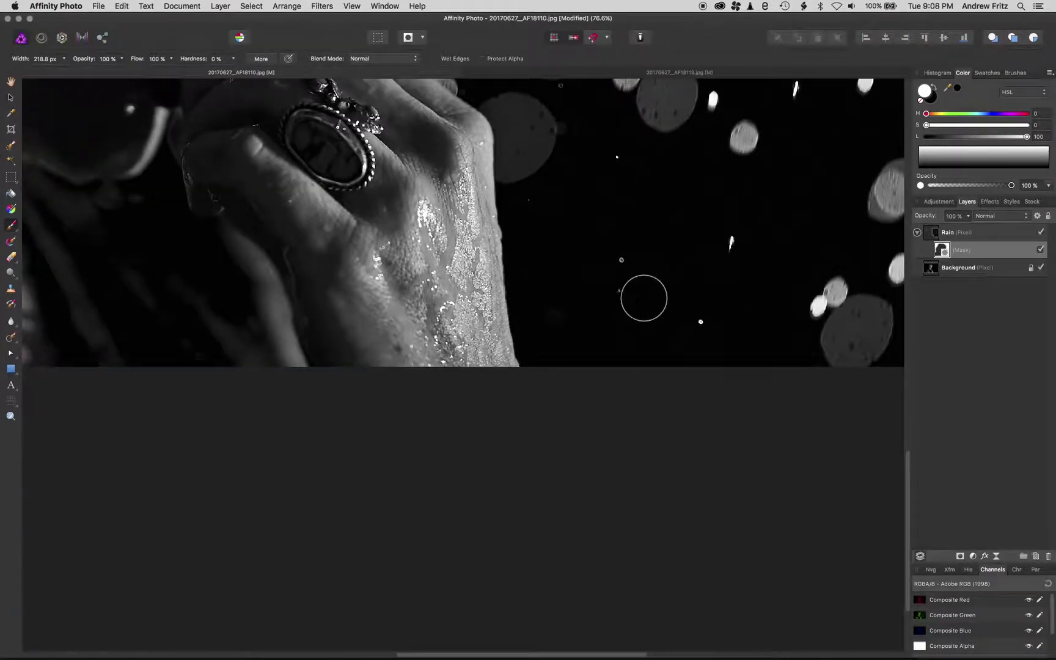
scroll(600, 277, "down", 5)
scroll(458, 165, "up", 2)
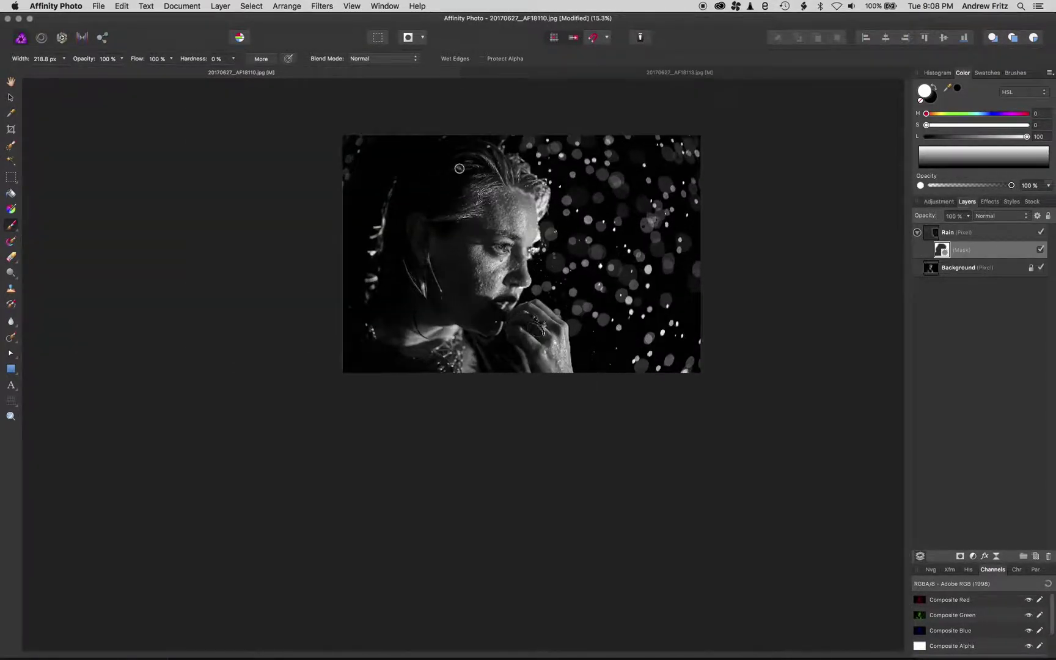
left_click_drag(465, 173, 374, 306)
scroll(374, 306, "up", 5)
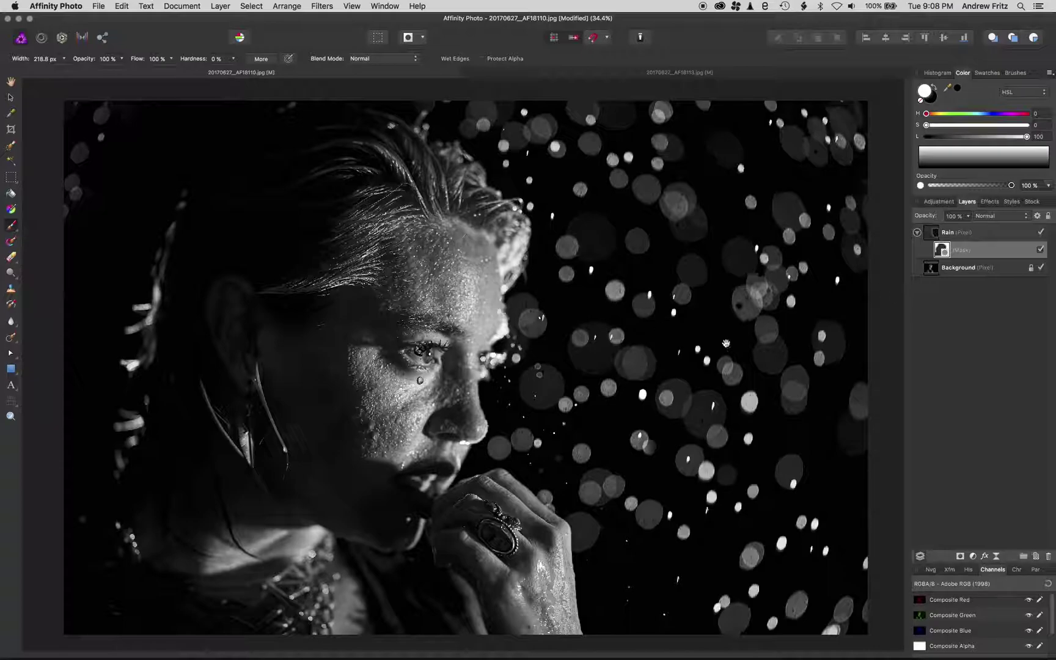
Step: Duplicate the masked Rain layer with Cmd+J and drag the copy rightward over the portrait
left_click(936, 236)
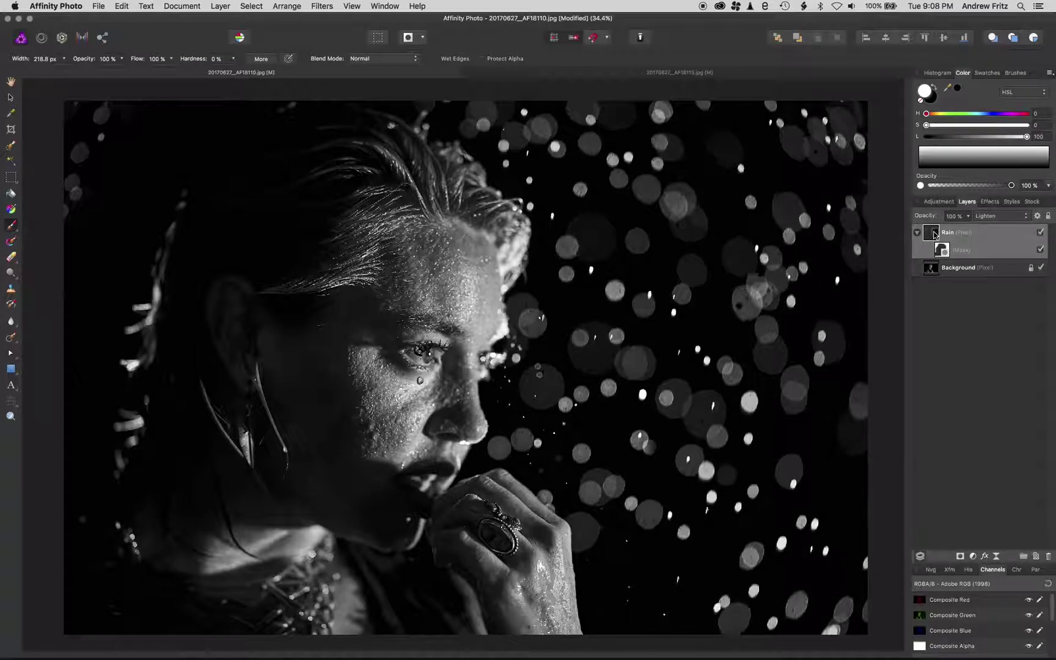
key("super+j")
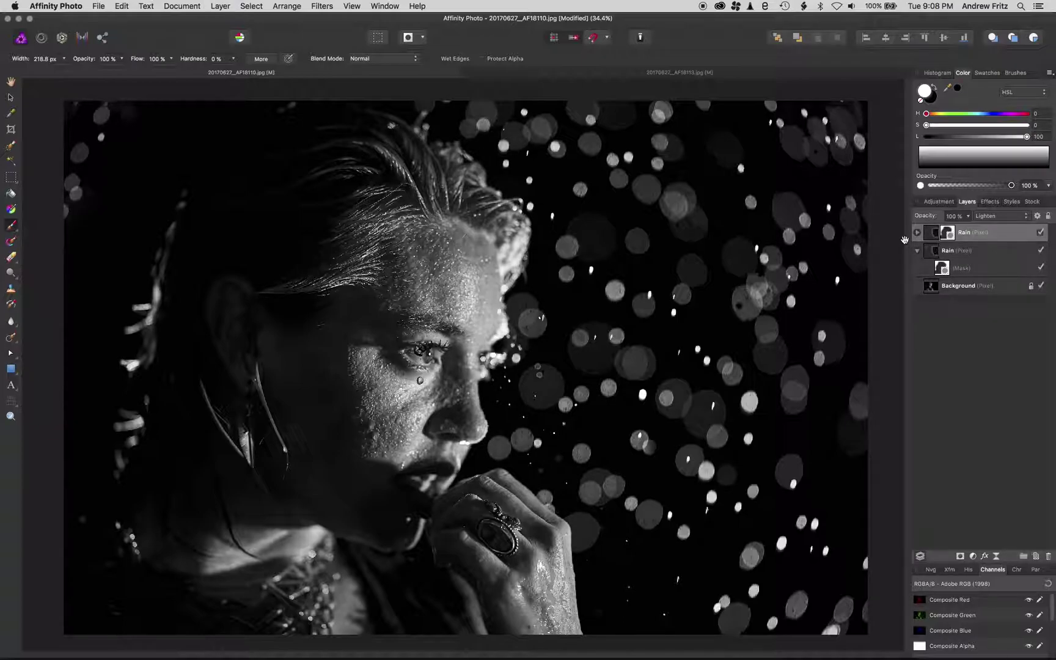
left_click(918, 233)
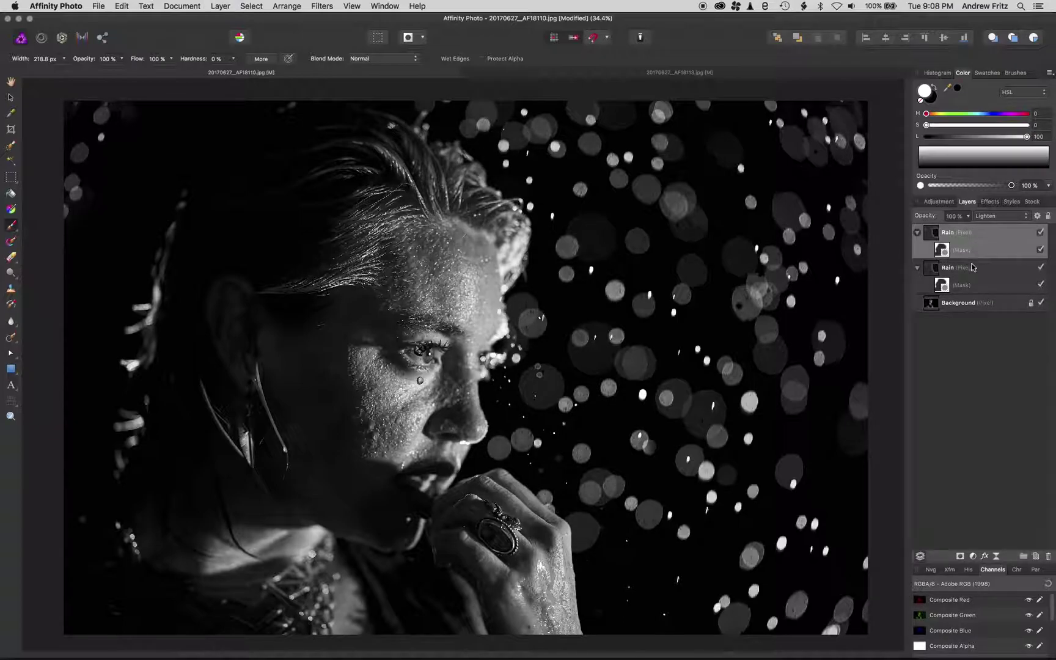
key("super+minus")
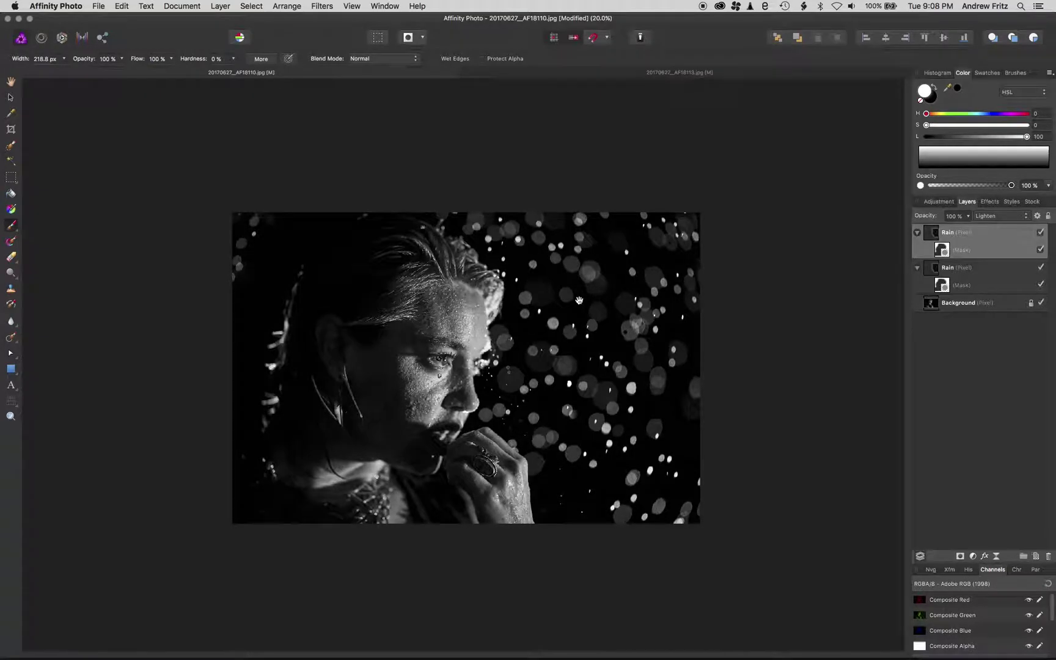
left_click(11, 97)
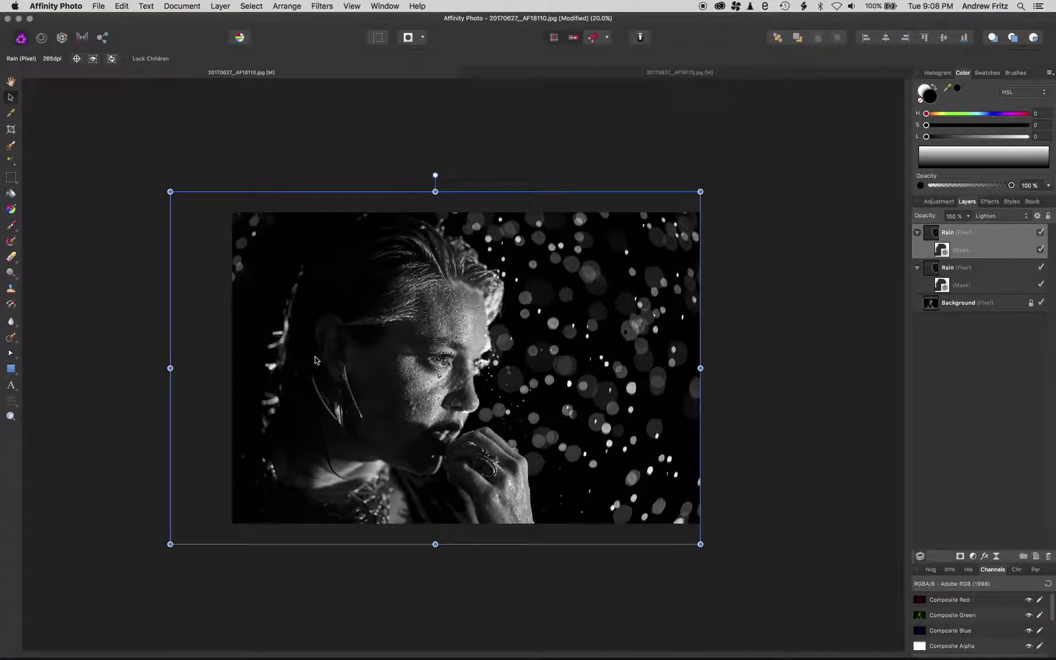
left_click_drag(313, 371, 377, 365)
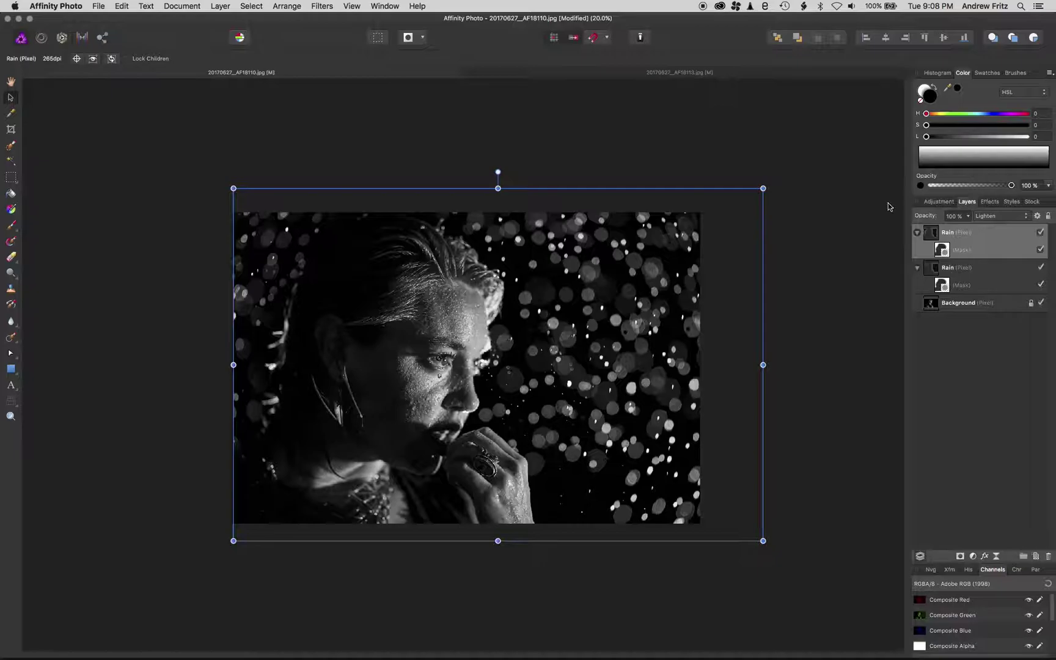
left_click(945, 252)
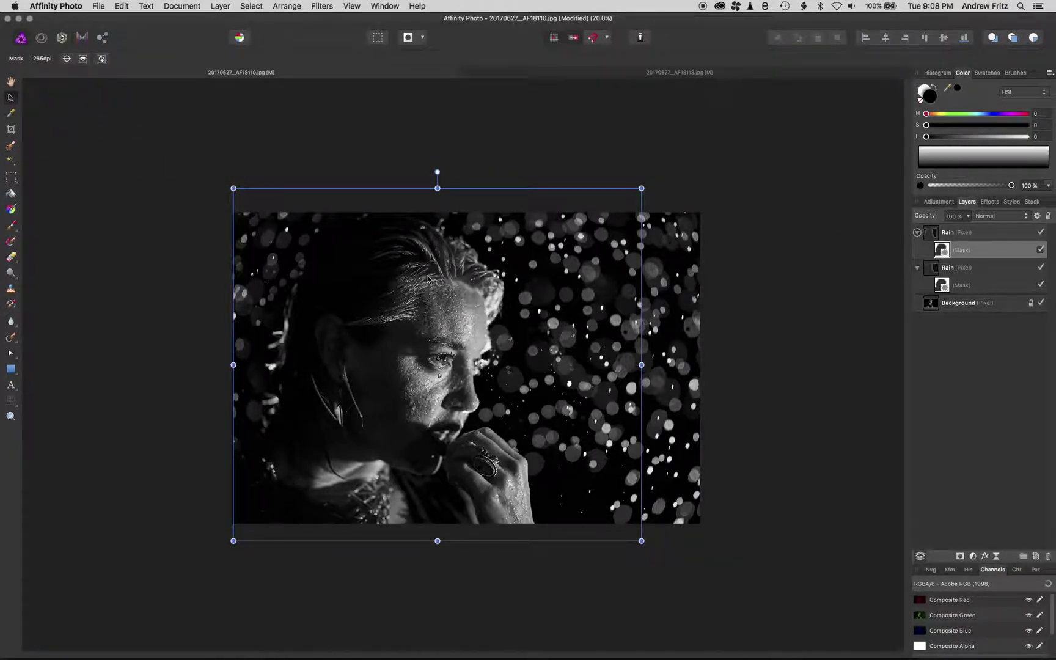
Step: Hide the top Rain layer, select the second Rain mask and pick the Paint Brush
left_click(942, 286)
left_click(1043, 234)
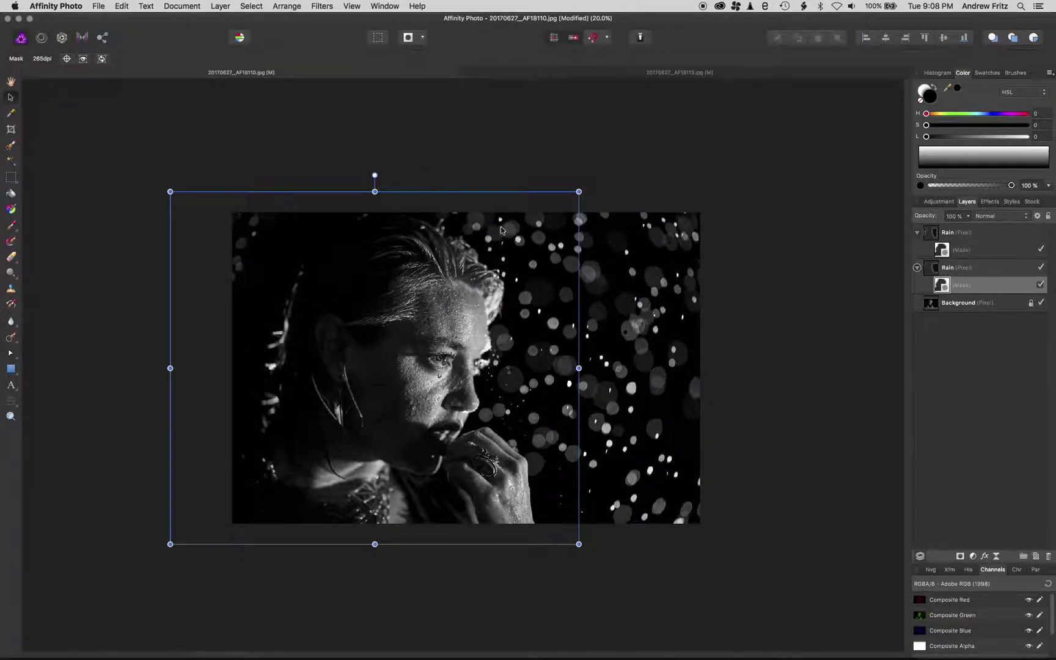
left_click(11, 227)
key("x")
Step: Paint in black with a roughly 1346 px brush on the visible top Rain layer's mask
left_click(935, 89)
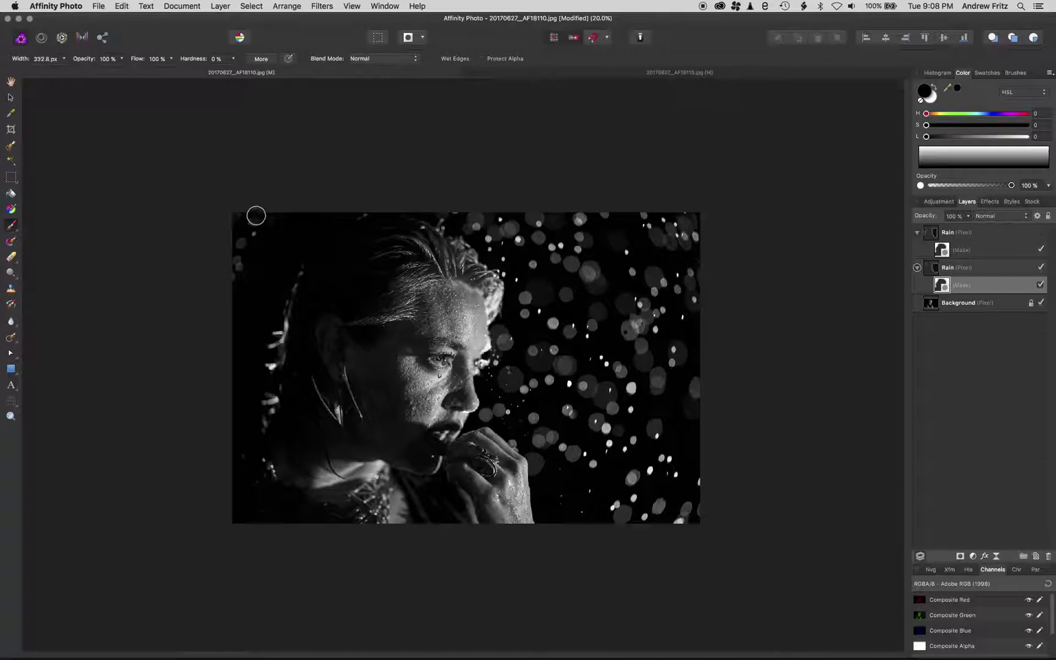
key("bracketright")
key("bracketright")
key("bracketright")
key("bracketright")
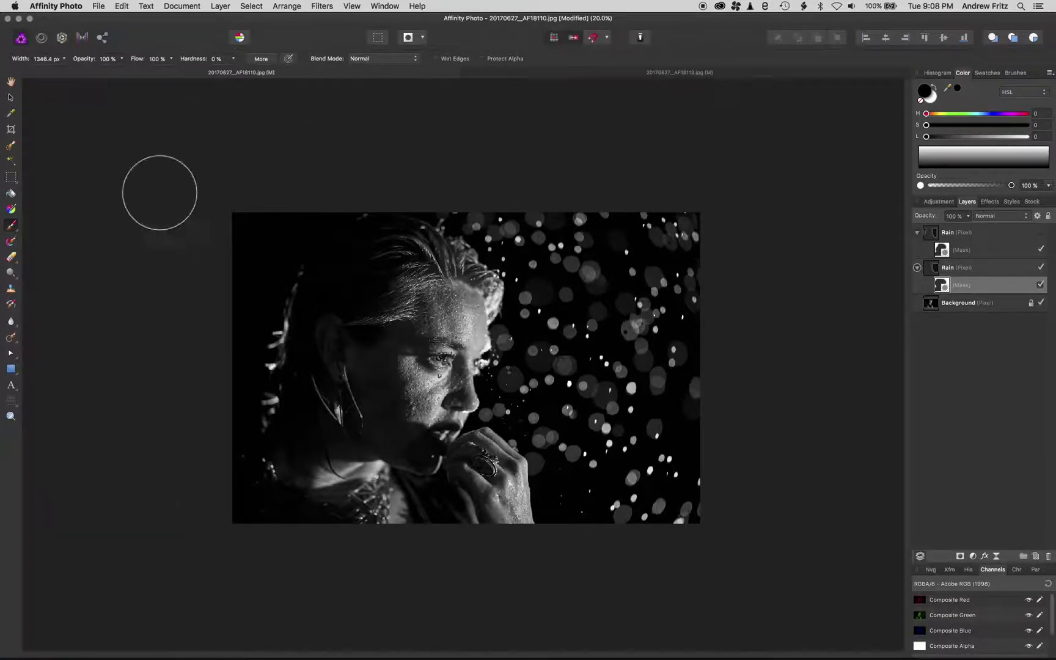
left_click(1042, 233)
left_click(942, 251)
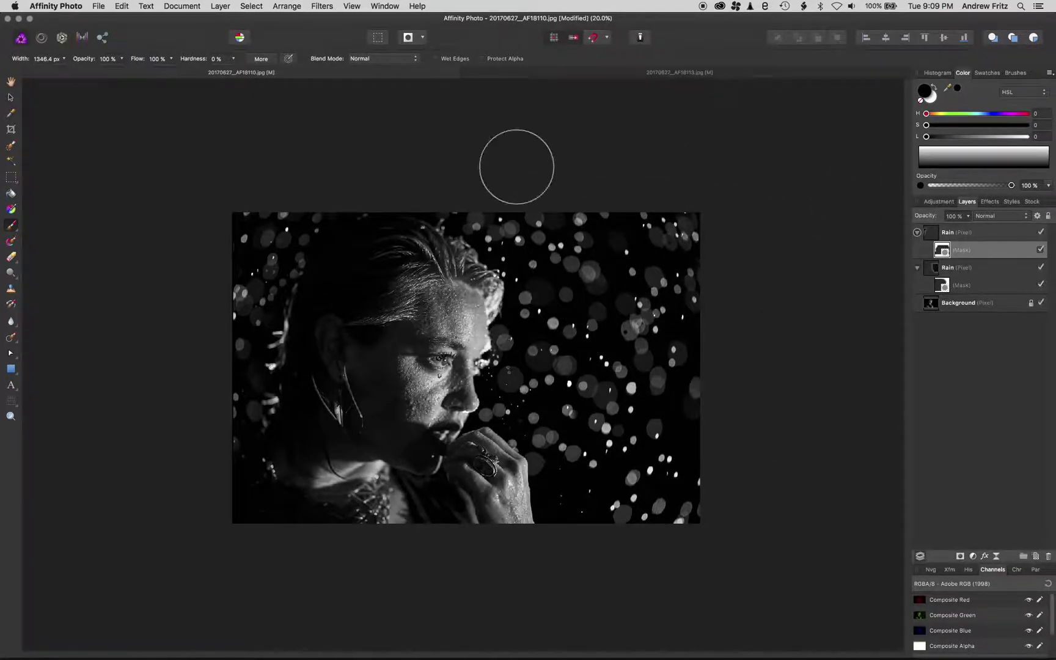
Step: Paint white with a smaller brush to reveal bokeh in the dark area left of the hair
scroll(229, 342, "up", 1)
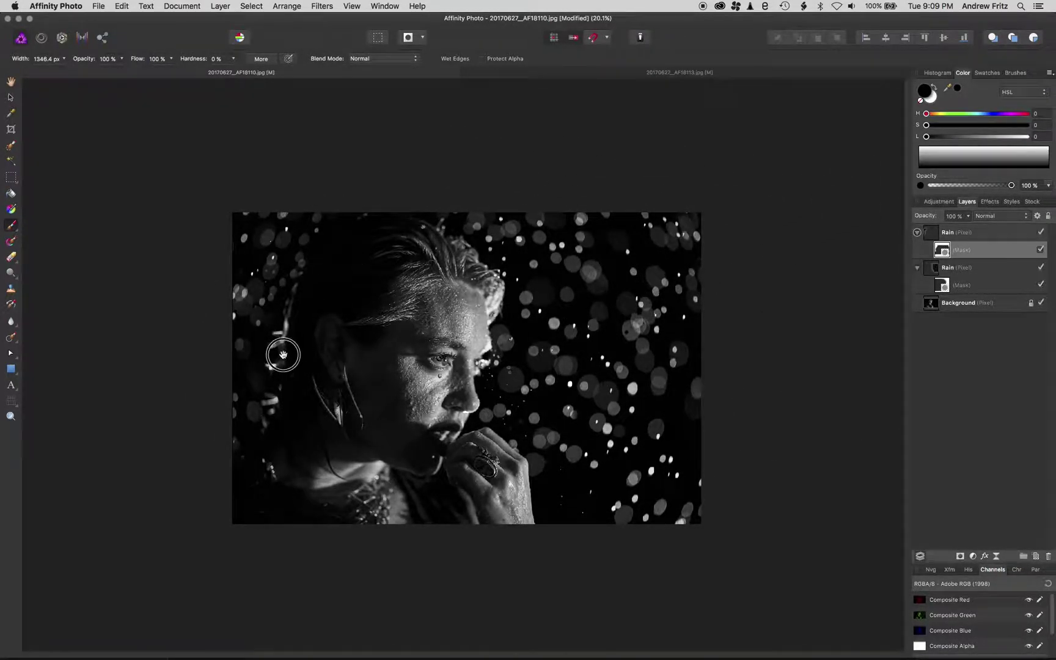
left_click_drag(279, 354, 584, 367)
scroll(646, 377, "up", 5)
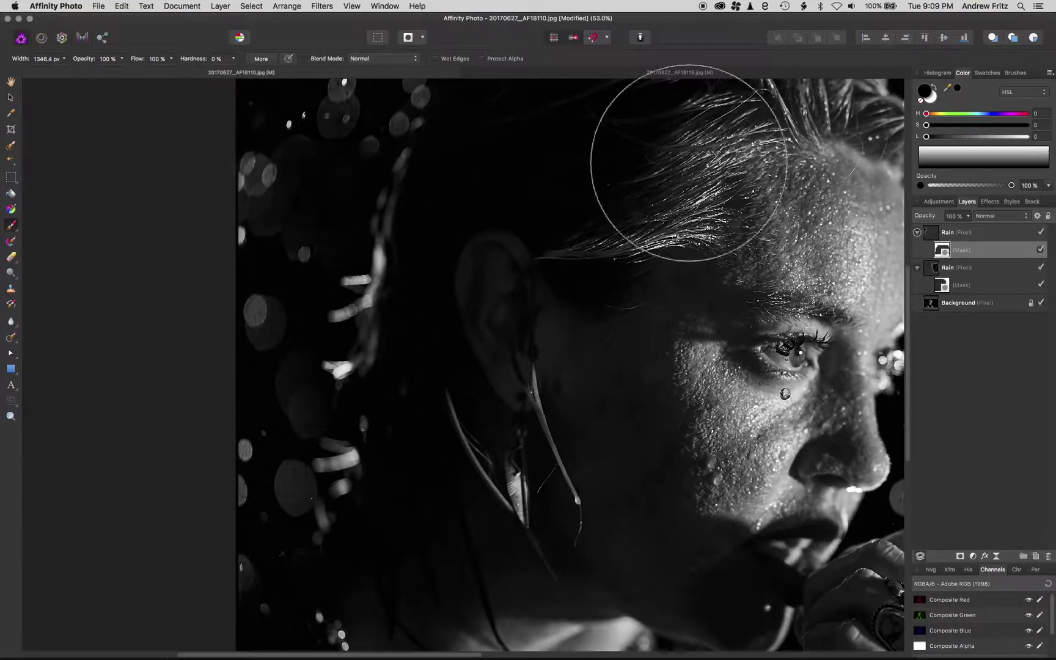
left_click(930, 92)
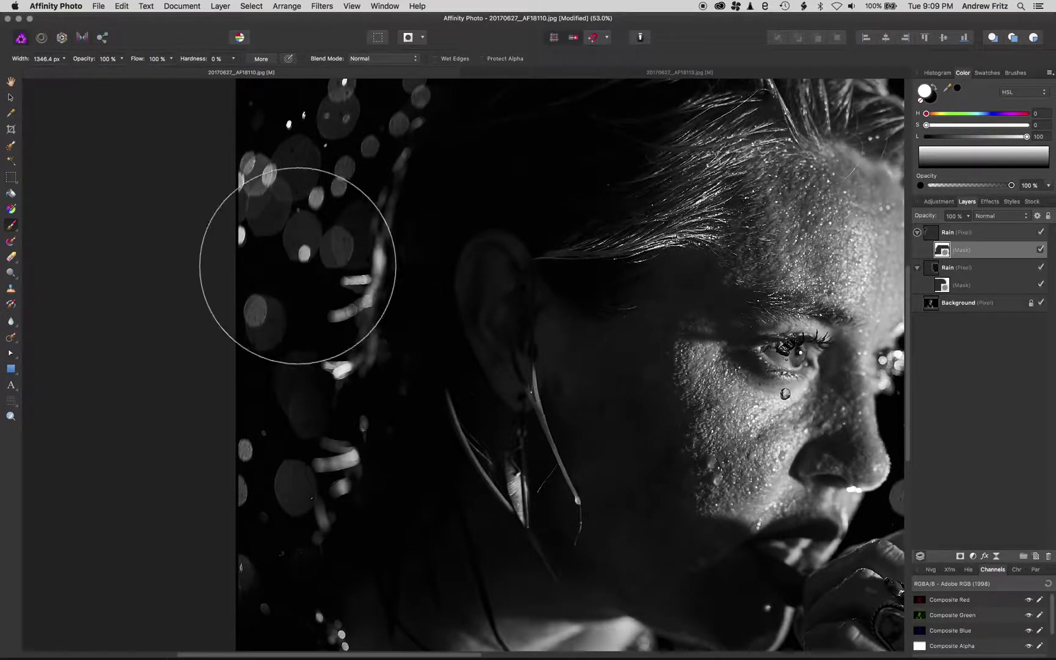
key("bracketleft")
key("bracketleft")
key("bracketleft")
key("bracketleft")
key("bracketleft")
mouse_move(292, 196)
left_mouse_down()
mouse_move(312, 270)
mouse_move(350, 137)
mouse_move(383, 101)
mouse_move(323, 234)
mouse_move(282, 465)
mouse_move(240, 571)
mouse_move(294, 435)
mouse_move(257, 572)
left_mouse_up()
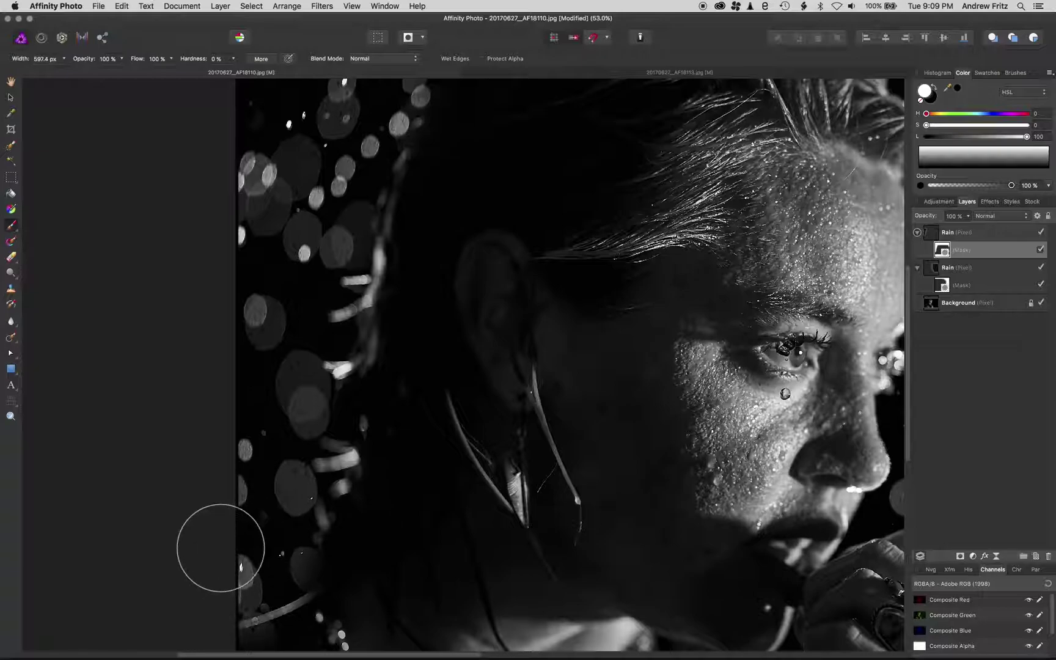
scroll(300, 547, "down", 8)
scroll(299, 547, "left", 2)
mouse_move(376, 362)
left_mouse_down()
mouse_move(334, 418)
mouse_move(318, 463)
mouse_move(271, 494)
mouse_move(361, 426)
mouse_move(422, 420)
mouse_move(428, 458)
left_mouse_up()
key("super+z")
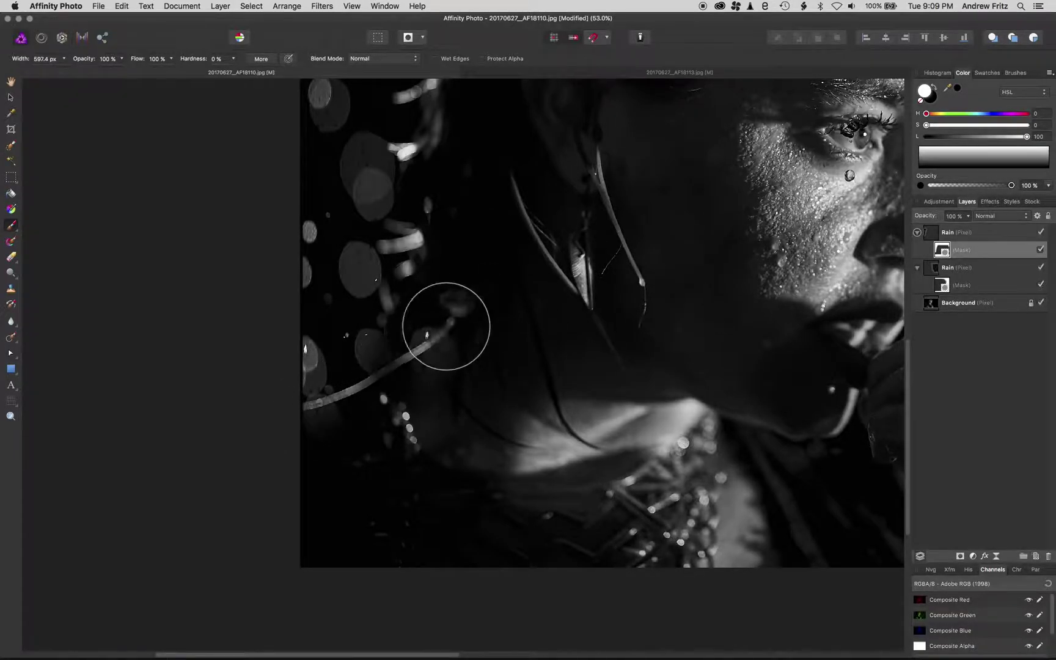
Step: Paint black to hide the light streak near the neck and the lower-left streak
mouse_move(495, 278)
left_mouse_down()
mouse_move(365, 394)
mouse_move(454, 295)
left_mouse_up()
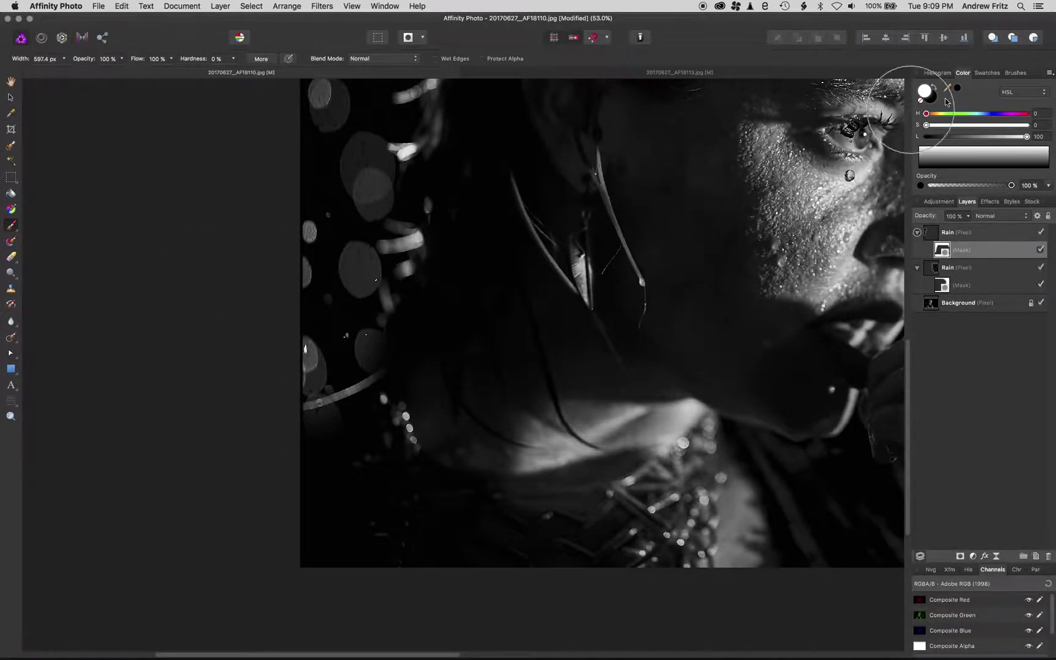
left_click(932, 86)
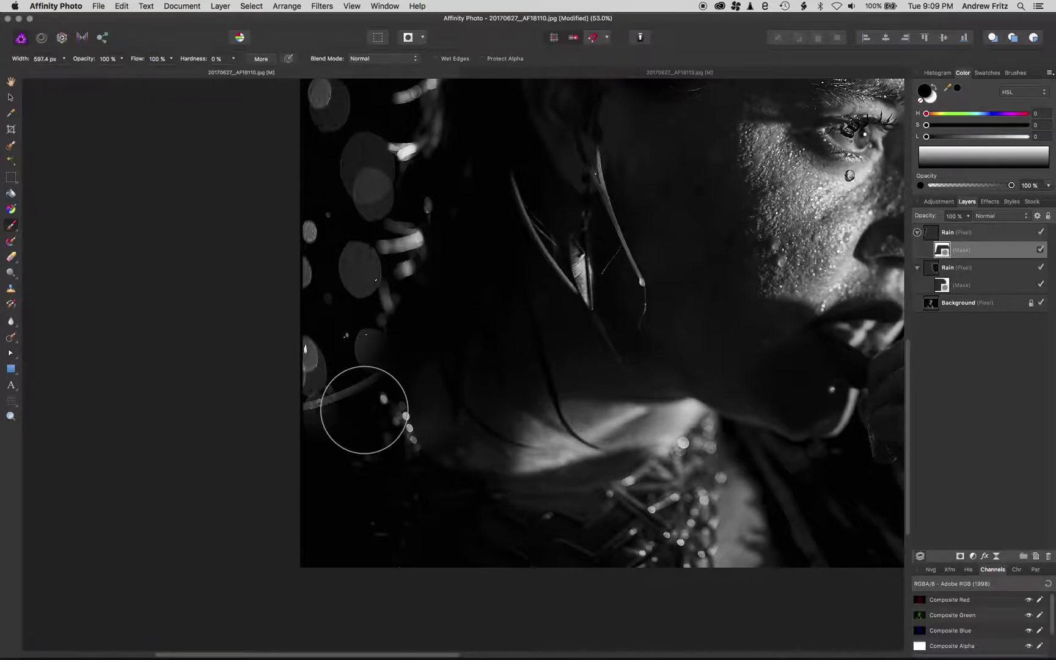
mouse_move(366, 413)
left_mouse_down()
mouse_move(394, 409)
mouse_move(318, 434)
mouse_move(404, 411)
mouse_move(304, 447)
mouse_move(396, 434)
left_mouse_up()
Step: Restore the hidden bokeh on the upper left in white, then fit the image to the window
left_click_drag(497, 317, 442, 497)
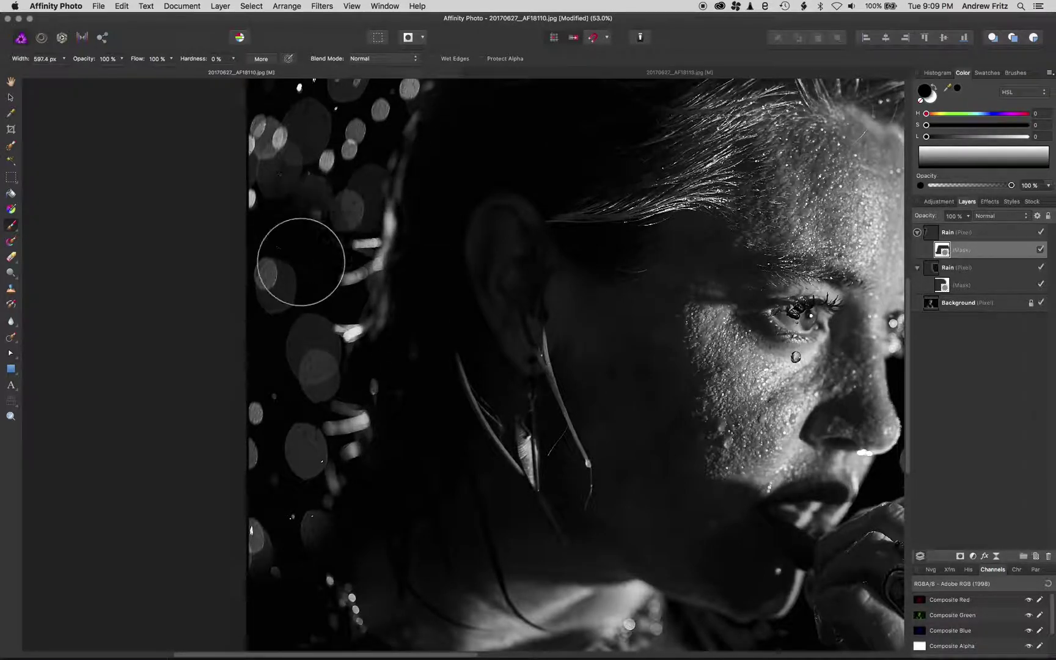
left_click_drag(426, 276, 377, 484)
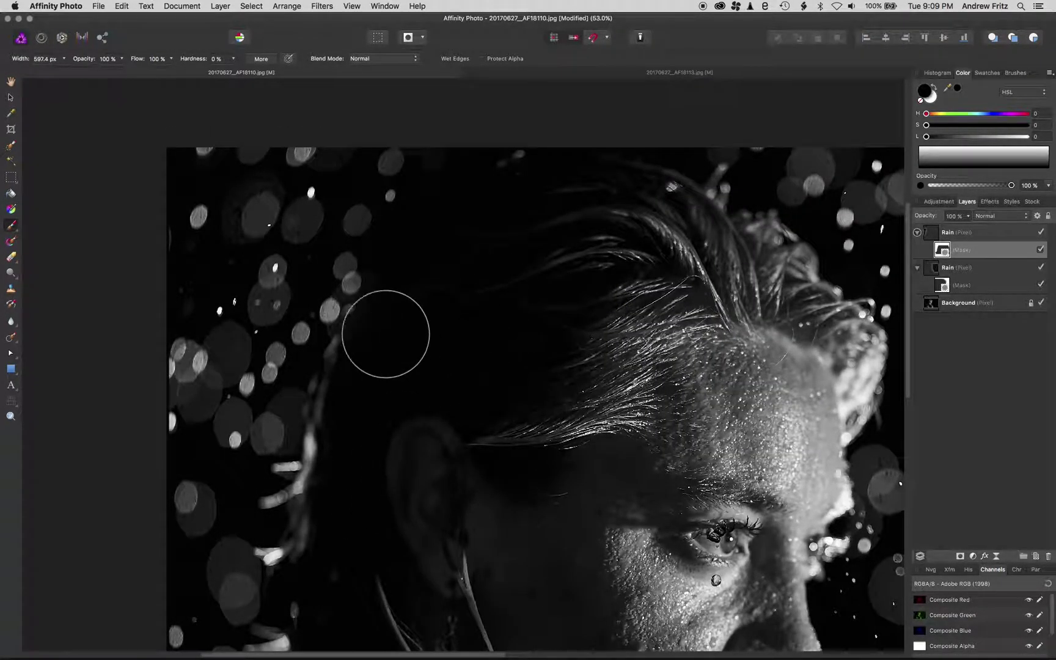
key("super+z")
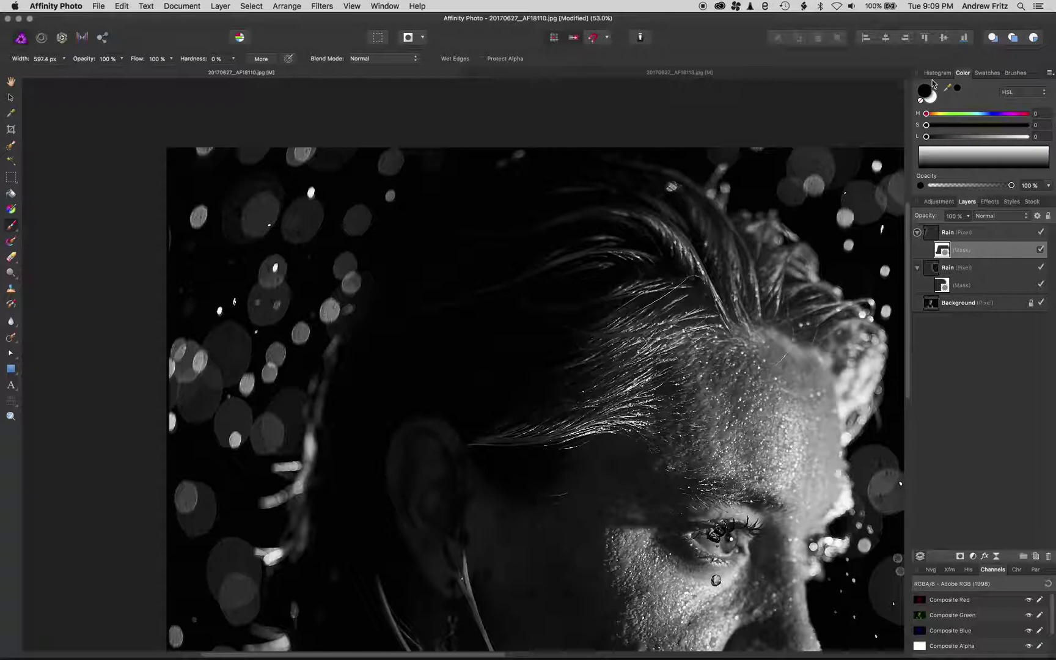
left_click(933, 84)
mouse_move(701, 152)
left_mouse_down()
mouse_move(389, 189)
mouse_move(314, 255)
mouse_move(401, 146)
mouse_move(322, 184)
mouse_move(488, 113)
mouse_move(446, 122)
mouse_move(315, 218)
left_mouse_up()
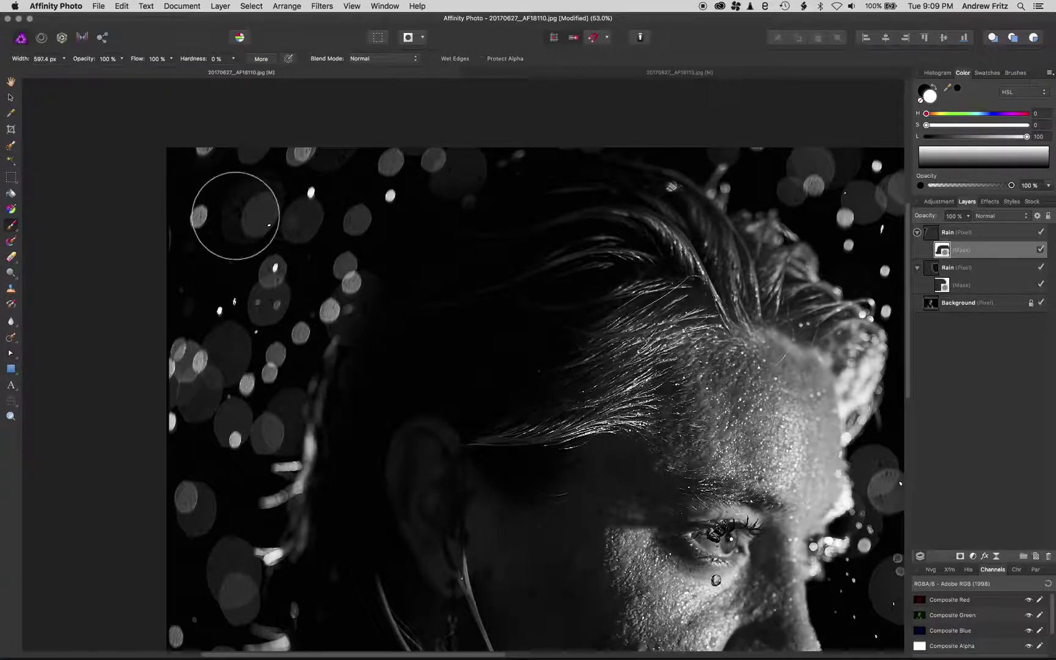
left_click(934, 86)
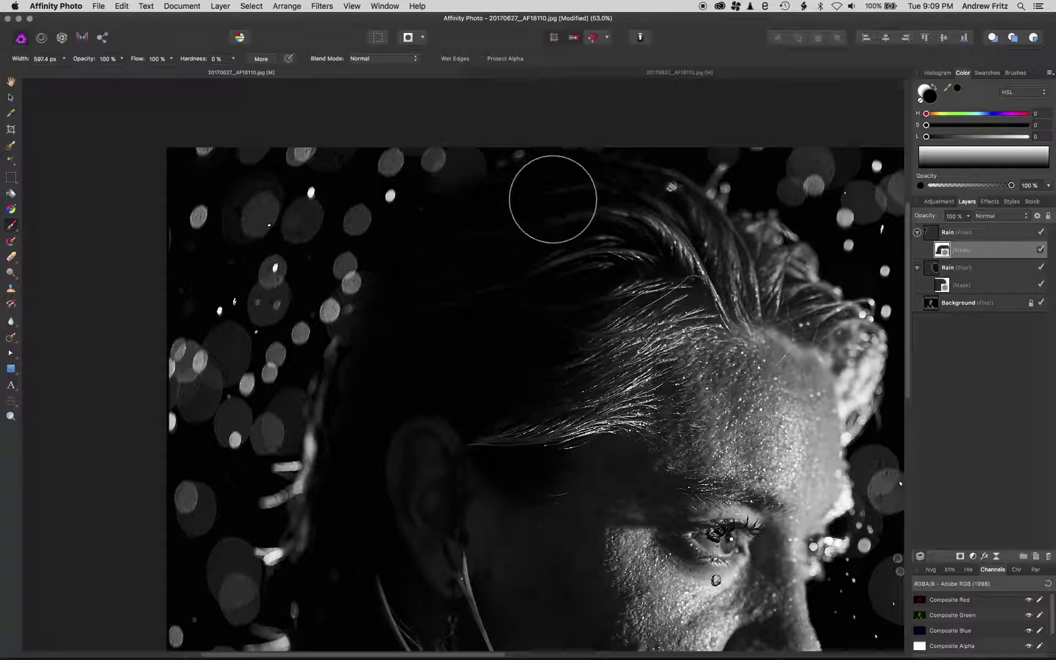
scroll(667, 350, "down", 5)
key("super+0")
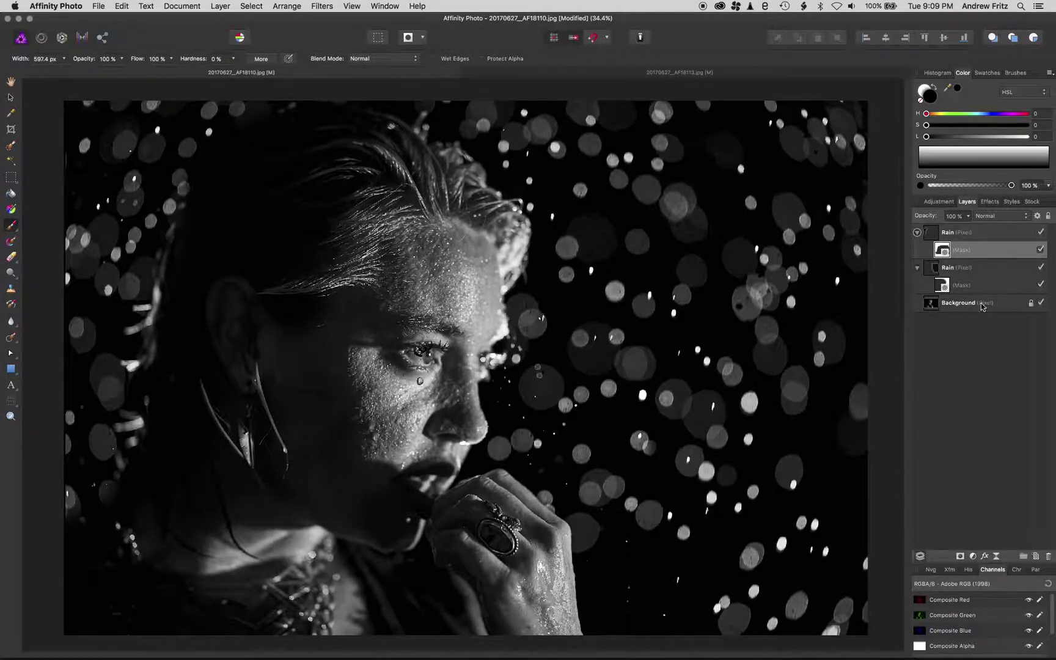
Step: Duplicate Background, move the copy to the top, rename it 'Original' and hide it
left_click(960, 303)
key("super+j")
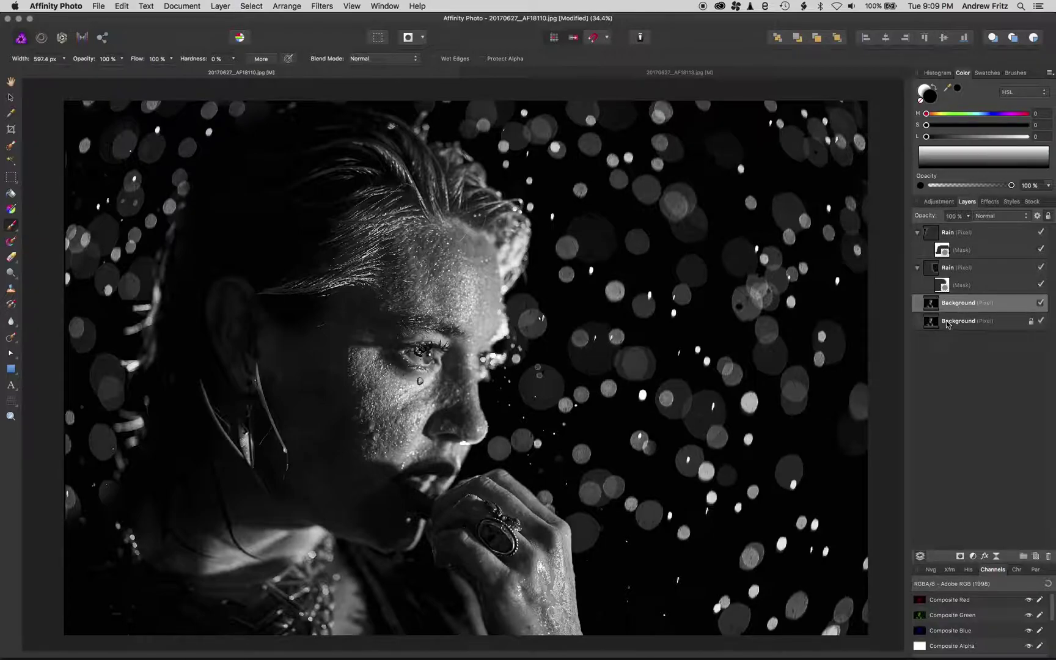
left_click_drag(959, 309, 947, 231)
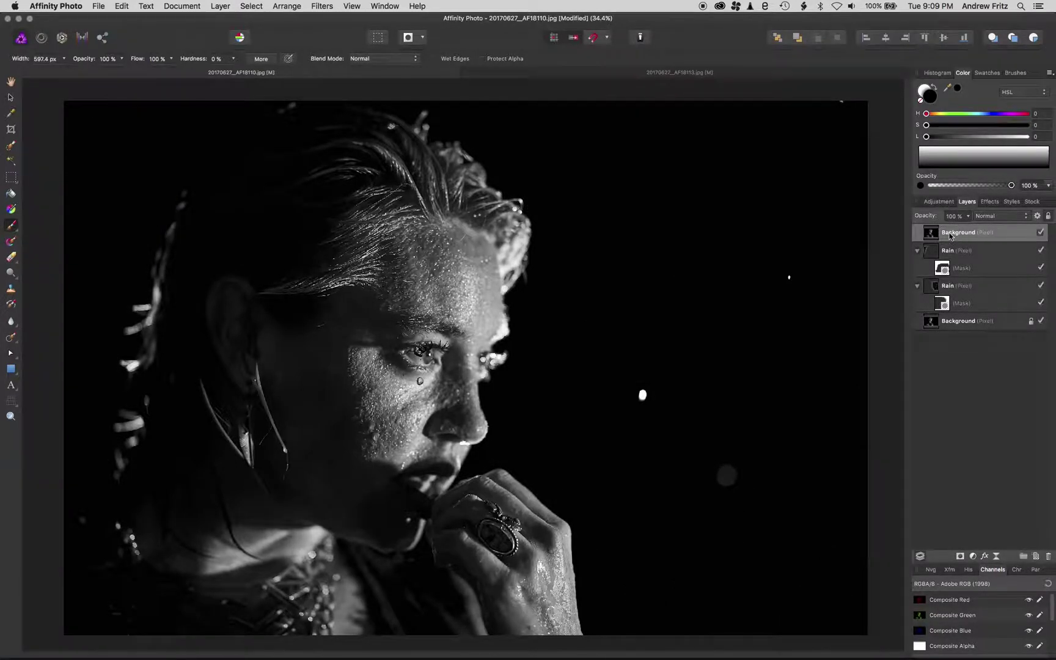
double_click(951, 233)
type("Original")
key("Return")
left_click(1041, 234)
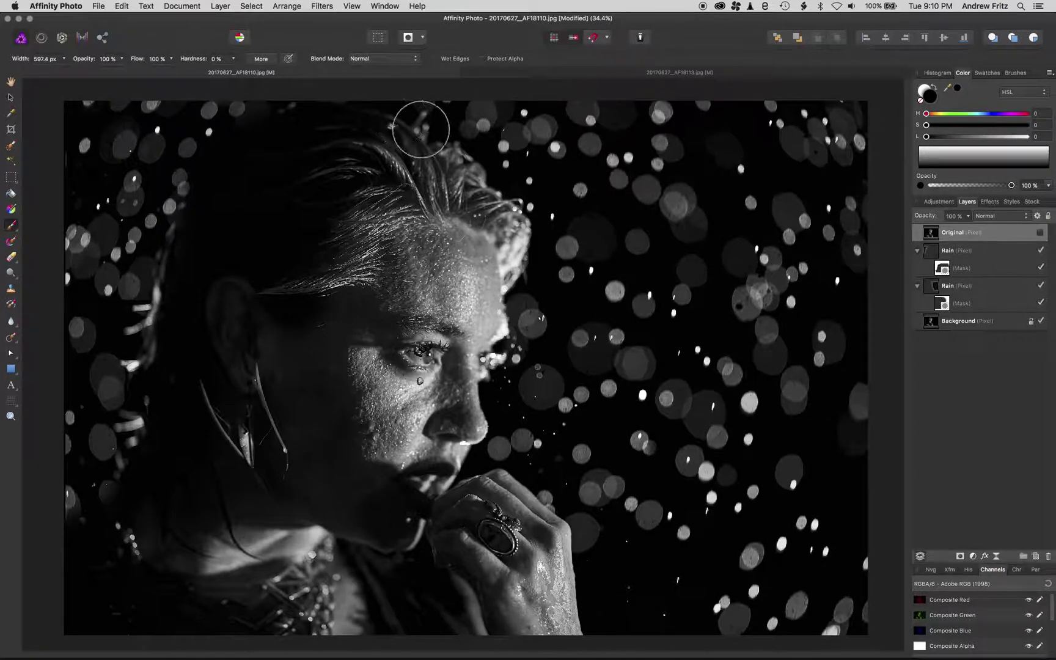
Step: Target the lower Rain layer's mask thumbnail in the Layers panel
left_click(942, 268)
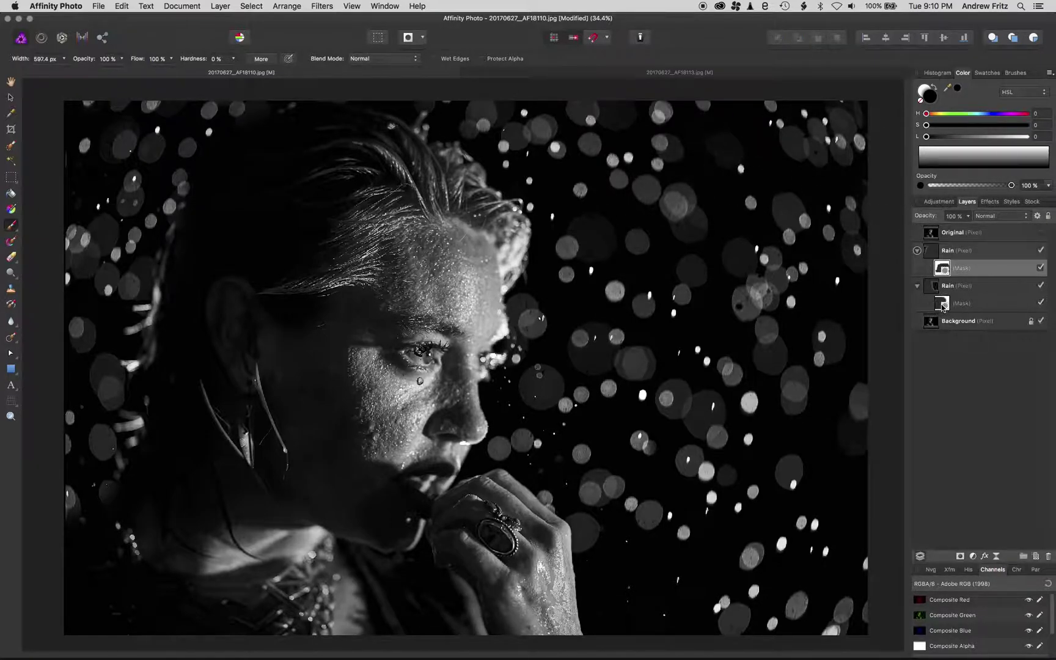
left_click(943, 307)
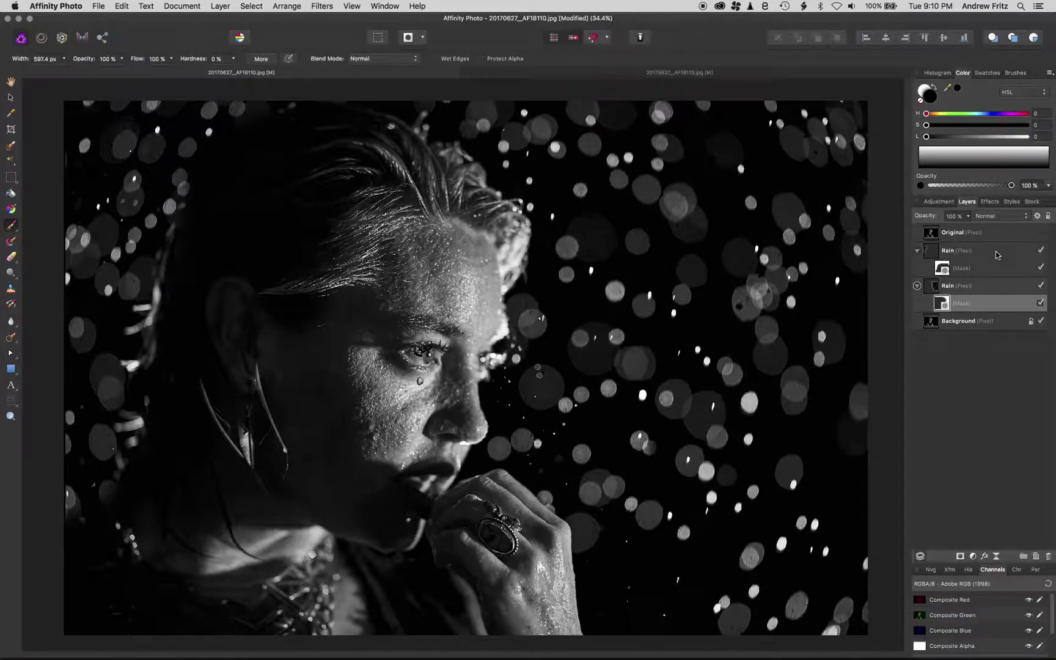
scroll(571, 417, "down", 2)
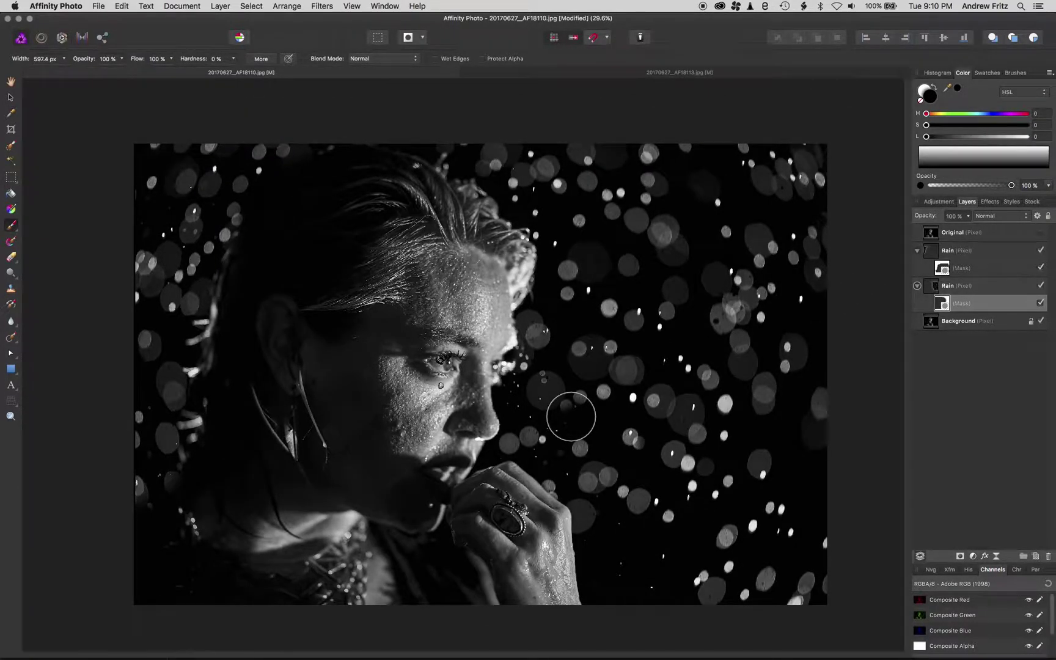